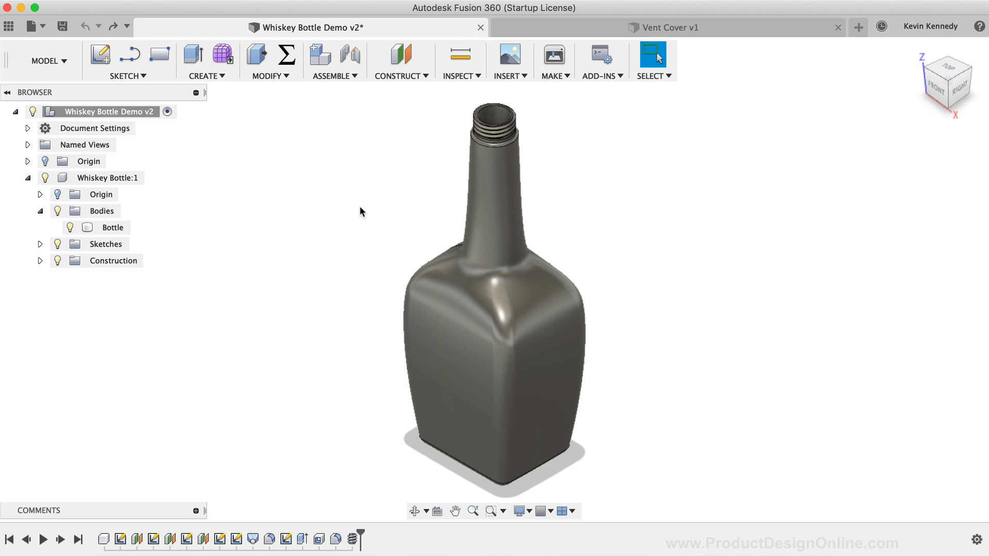
Apply the Glass physical material from the Fusion 360 Material Library to the Whiskey Bottle component
{"action": "right_click", "coordinate": [107, 180]}
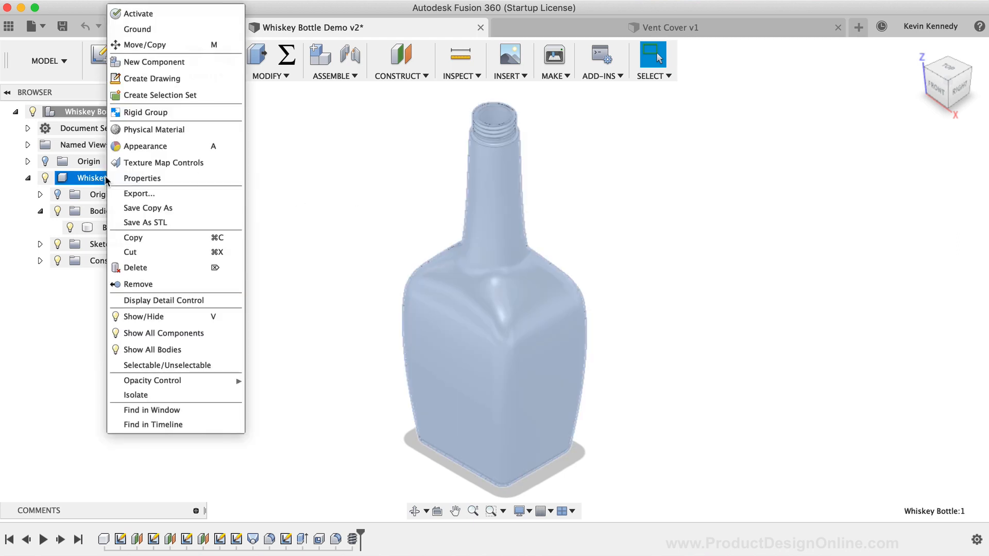
{"action": "left_click", "coordinate": [195, 131]}
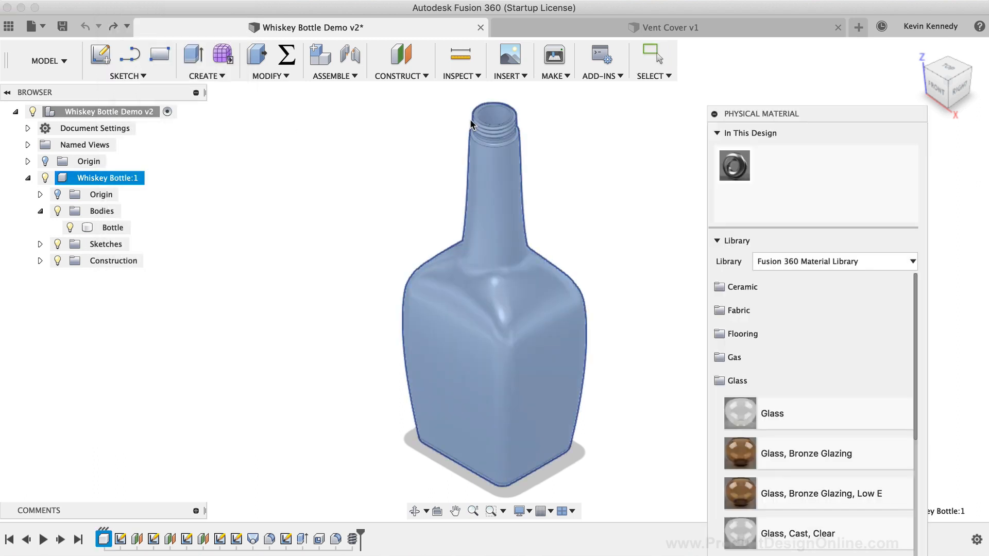
{"action": "left_click_drag", "start_coordinate": [758, 113], "coordinate": [743, 52]}
{"action": "left_click", "coordinate": [753, 314]}
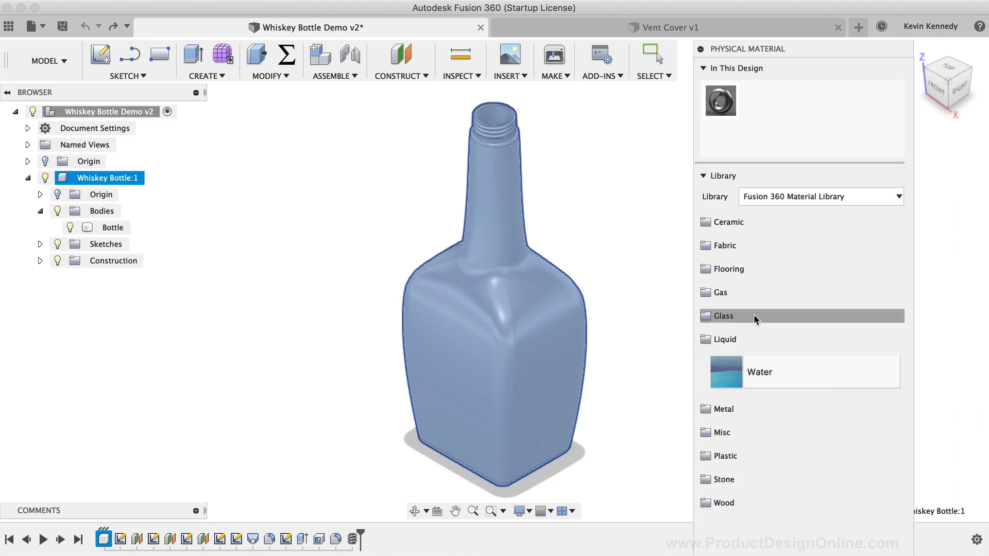
{"action": "left_click", "coordinate": [753, 314]}
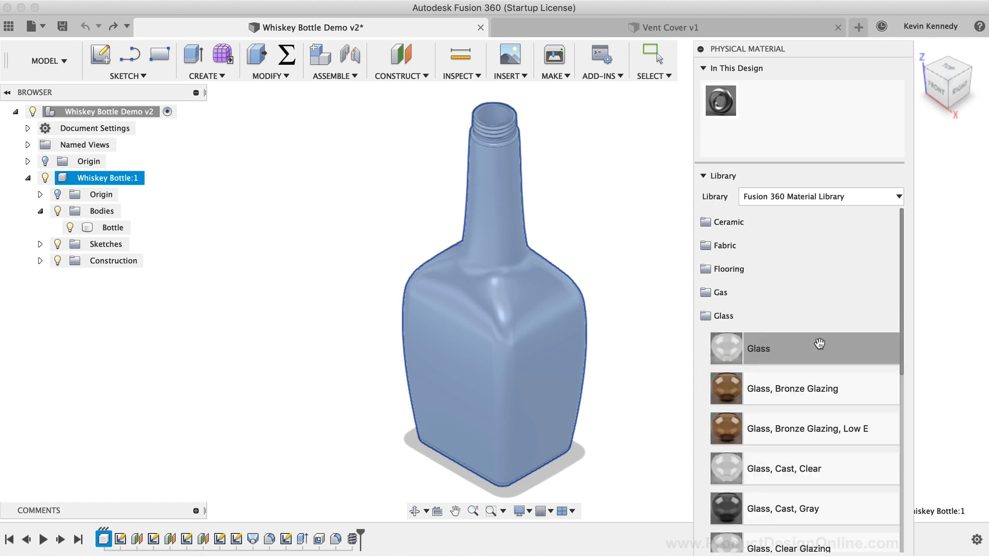
{"action": "left_click_drag", "start_coordinate": [820, 343], "coordinate": [508, 311]}
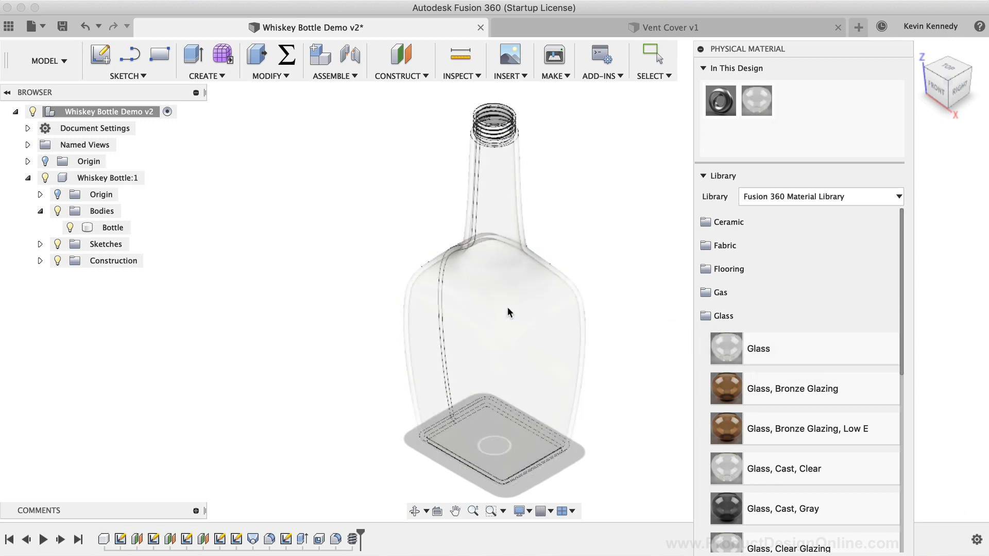
{"action": "left_click", "coordinate": [789, 316]}
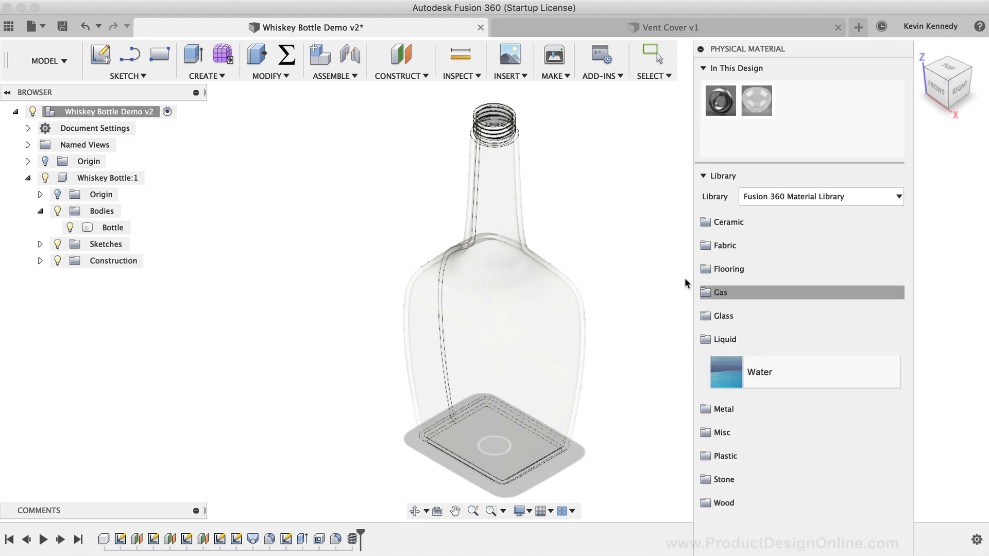
{"action": "left_click", "coordinate": [908, 555]}
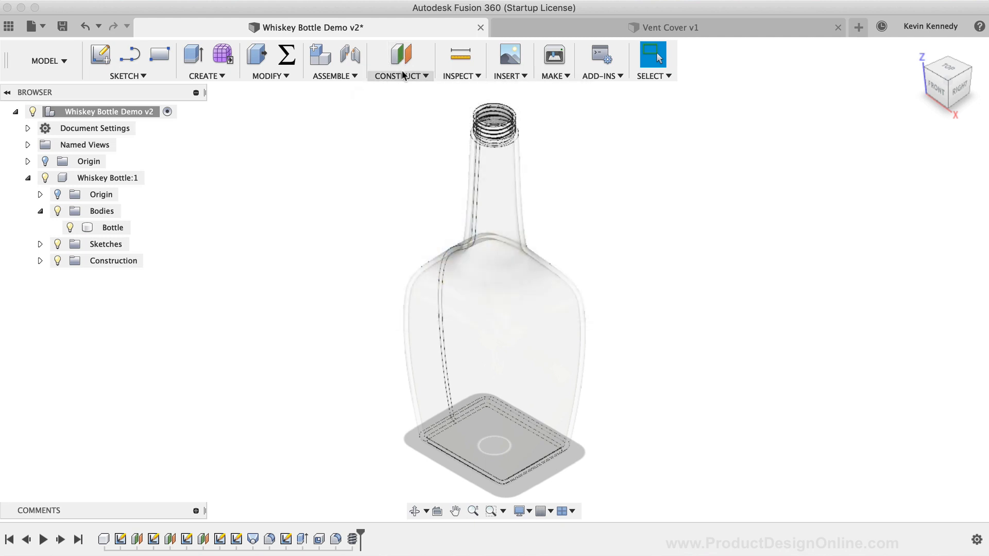
Create an offset plane through the bottle's neck at a distance of -200 mm from the bottle's bottom face
{"action": "left_click", "coordinate": [401, 75]}
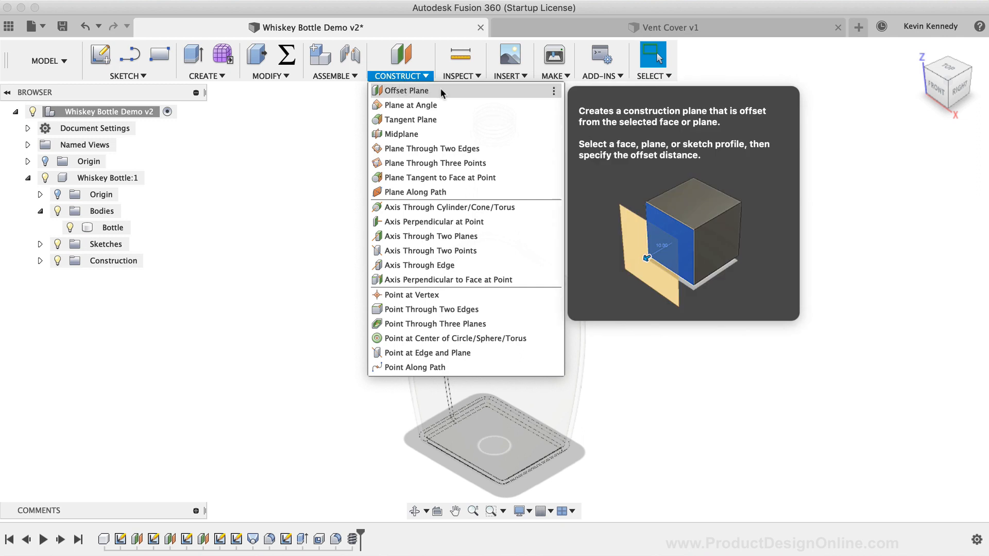
{"action": "left_click", "coordinate": [441, 90]}
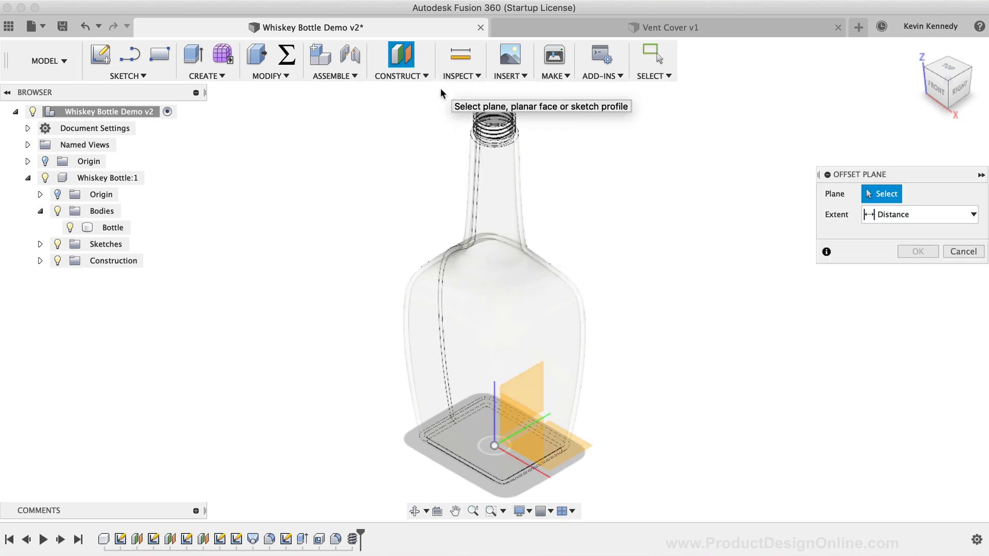
{"action": "left_click", "coordinate": [948, 108]}
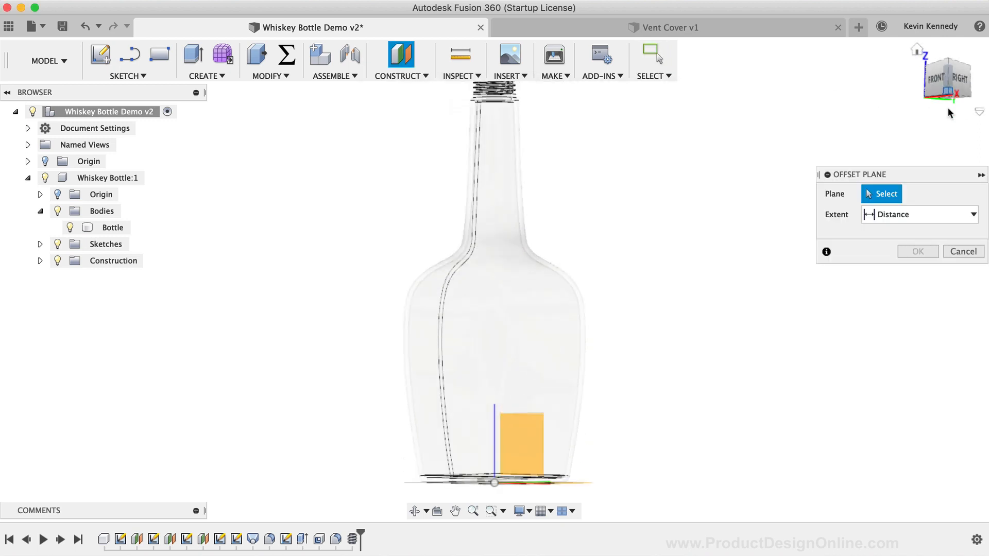
{"action": "left_click", "coordinate": [466, 453]}
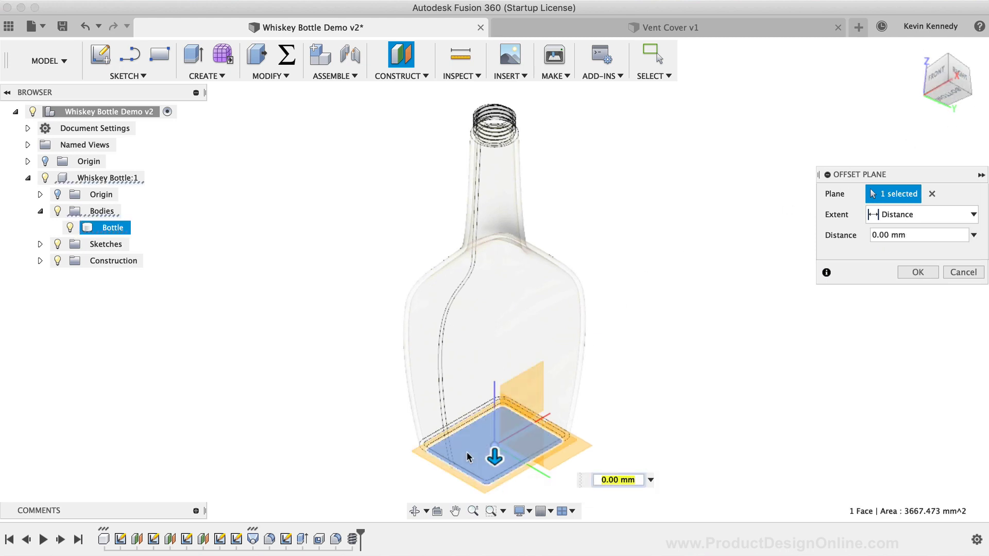
{"action": "left_click_drag", "start_coordinate": [495, 457], "coordinate": [491, 175]}
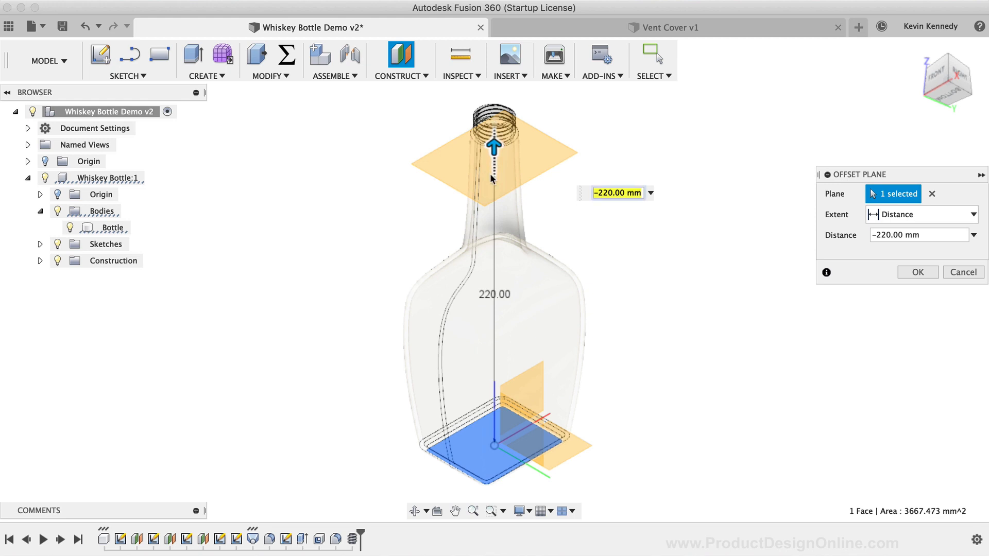
{"action": "left_click", "coordinate": [947, 59]}
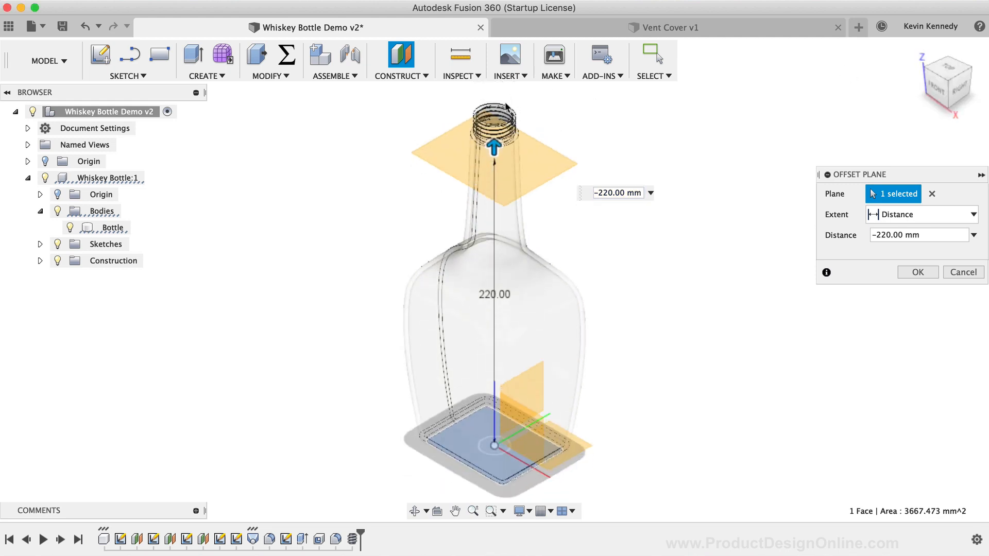
{"action": "left_click_drag", "start_coordinate": [489, 151], "coordinate": [512, 173]}
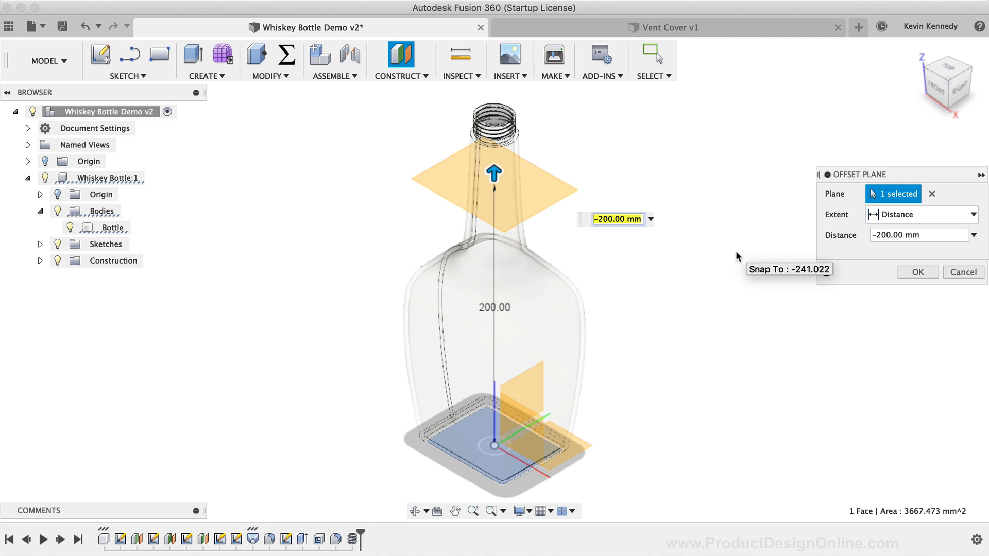
{"action": "left_click", "coordinate": [932, 272]}
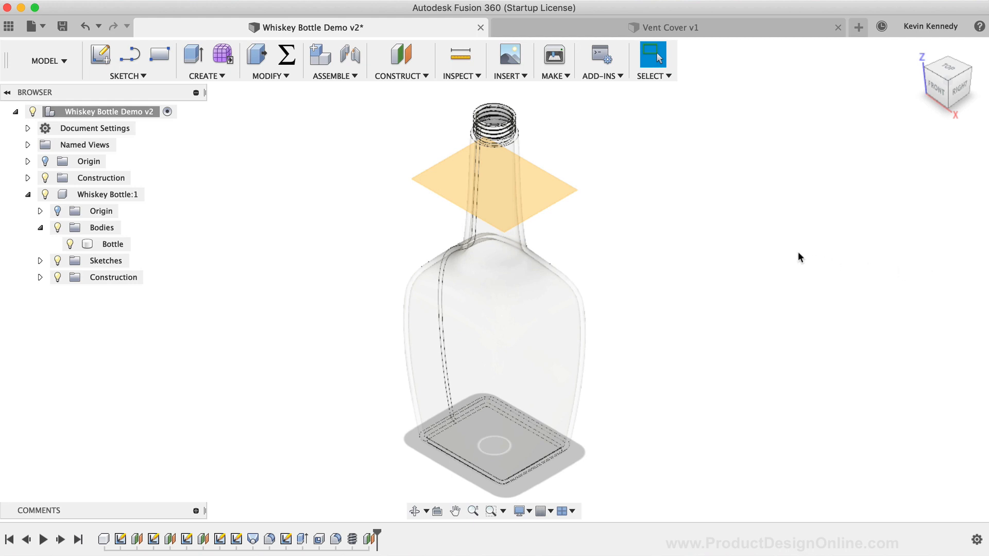
Start a Boundary Fill with the Bottle body and the offset plane across the neck as its tools
{"action": "left_click", "coordinate": [217, 76]}
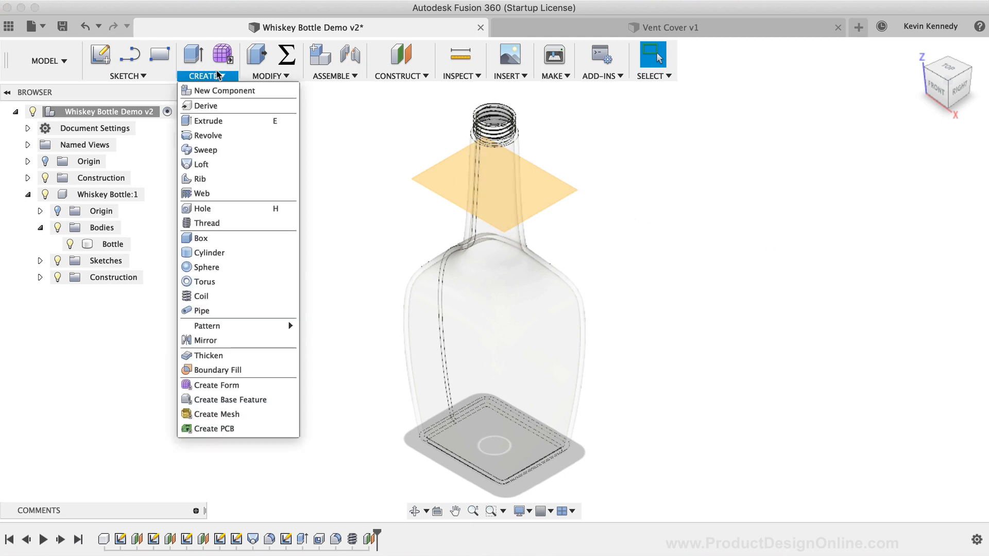
{"action": "left_click", "coordinate": [257, 371]}
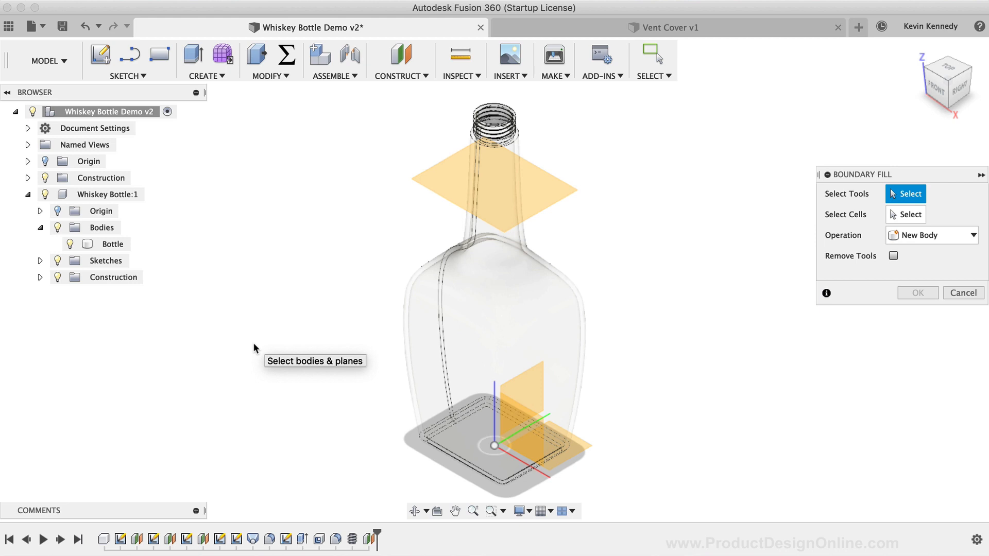
{"action": "left_click", "coordinate": [415, 328]}
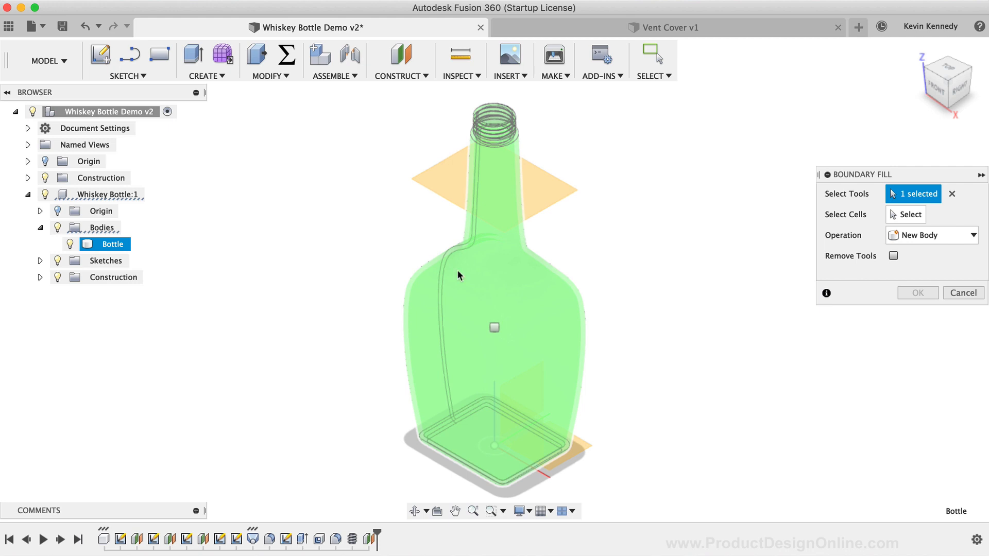
{"action": "left_click", "coordinate": [550, 195]}
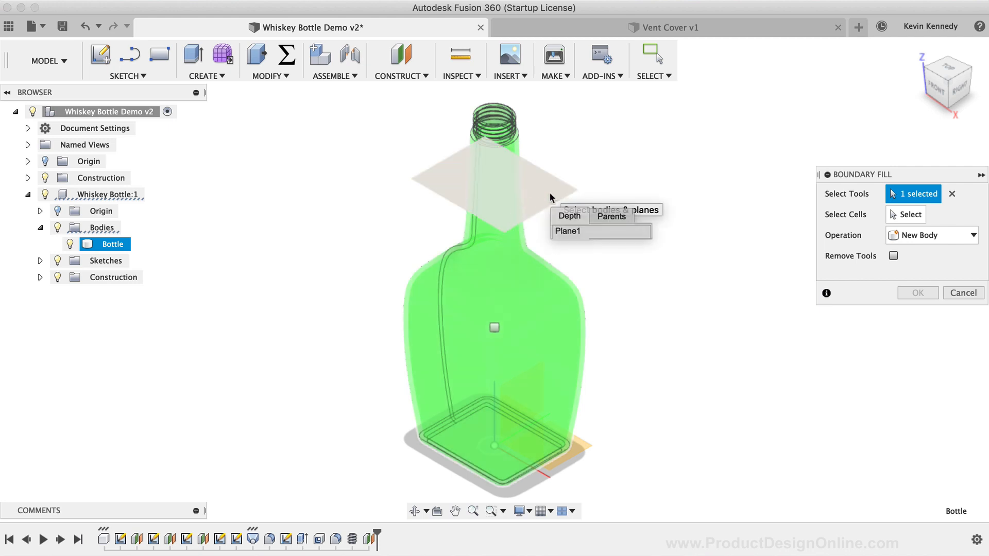
{"action": "left_click", "coordinate": [542, 191]}
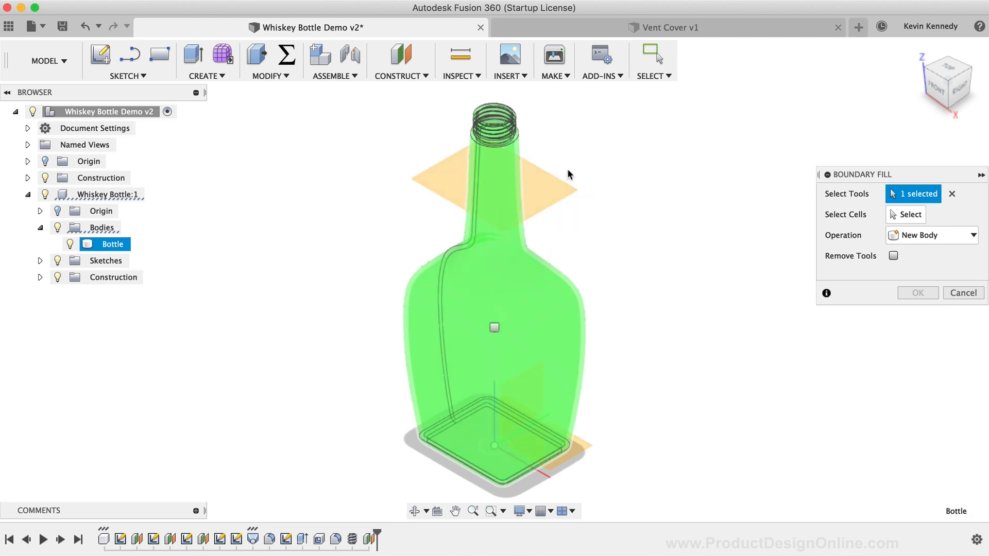
{"action": "left_click", "coordinate": [547, 183]}
{"action": "left_click", "coordinate": [547, 184]}
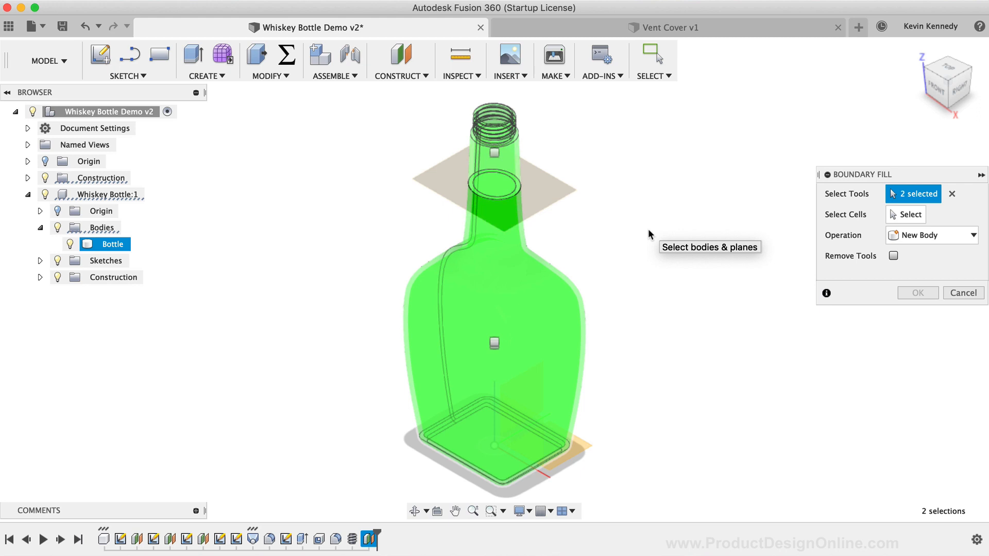
Activate the Whiskey Bottle component and fill the bottle's interior cell below the plane as a new body
{"action": "left_click", "coordinate": [893, 215]}
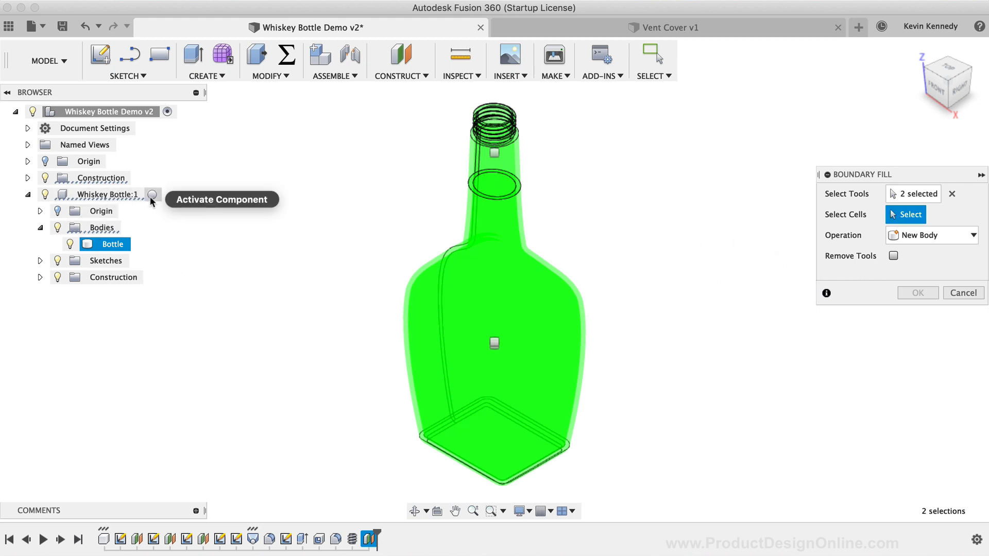
{"action": "left_click", "coordinate": [152, 194]}
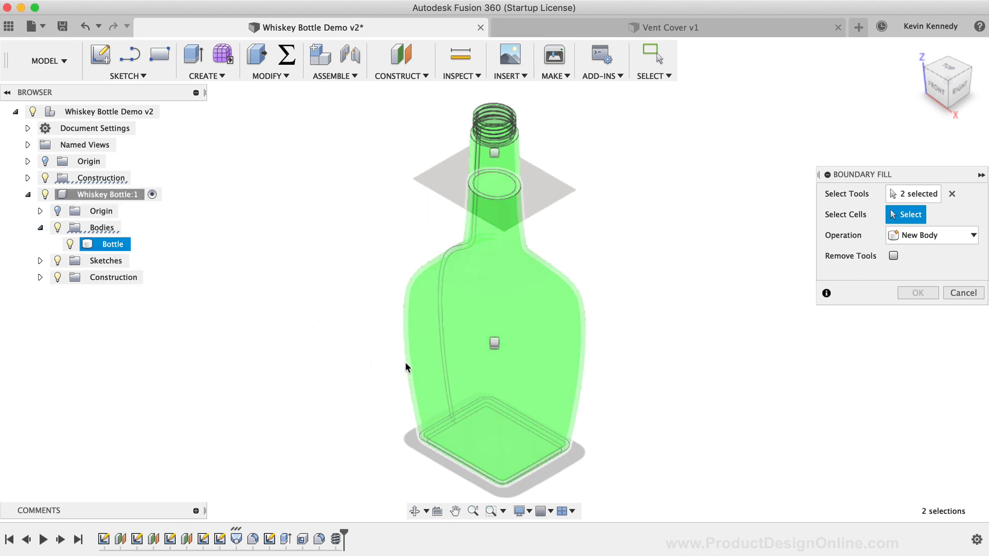
{"action": "scroll", "coordinate": [405, 362], "scroll_direction": "up", "scroll_amount": 2}
{"action": "scroll", "coordinate": [405, 362], "scroll_direction": "up", "scroll_amount": 2}
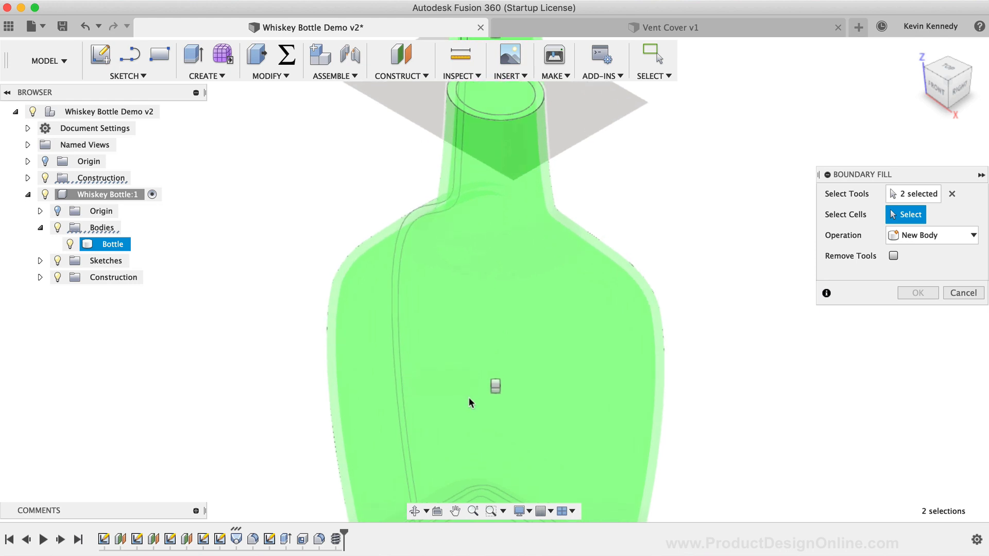
{"action": "left_click", "coordinate": [495, 386]}
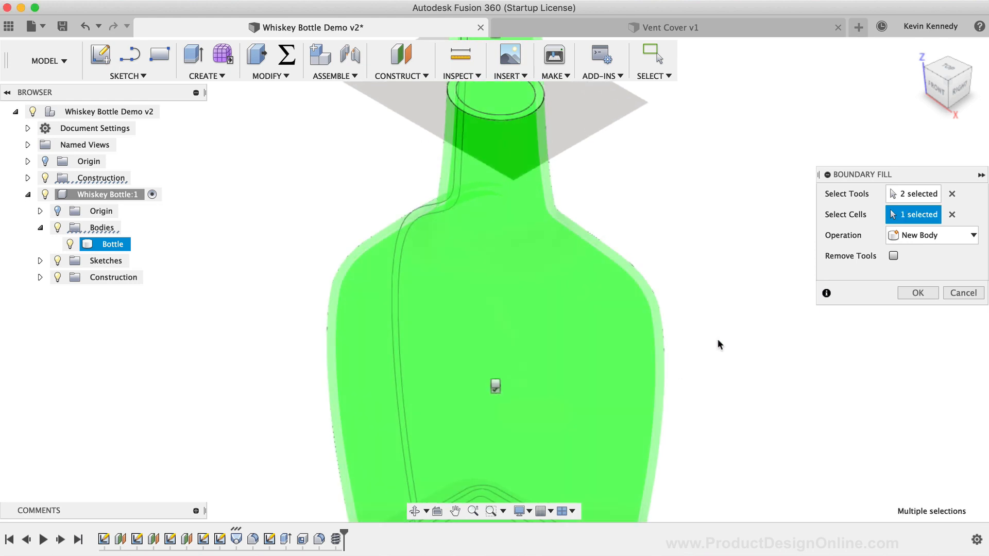
{"action": "scroll", "coordinate": [717, 338], "scroll_direction": "down", "scroll_amount": 4}
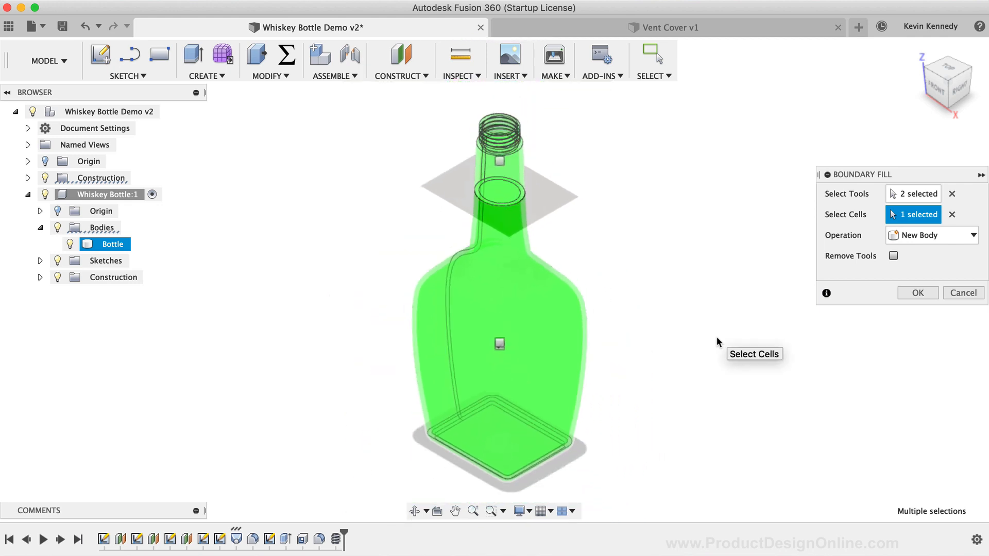
{"action": "scroll", "coordinate": [590, 391], "scroll_direction": "down", "scroll_amount": 3}
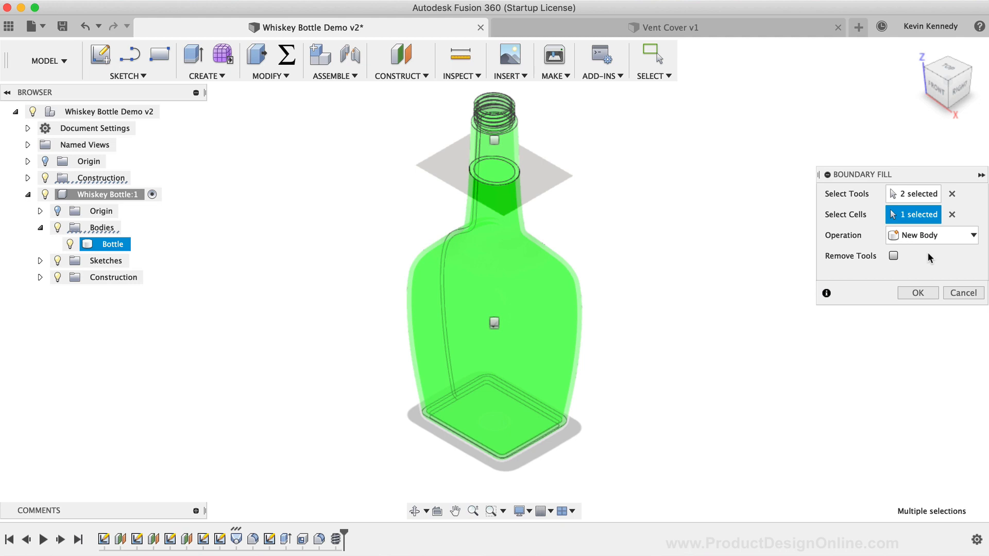
{"action": "left_click", "coordinate": [918, 293]}
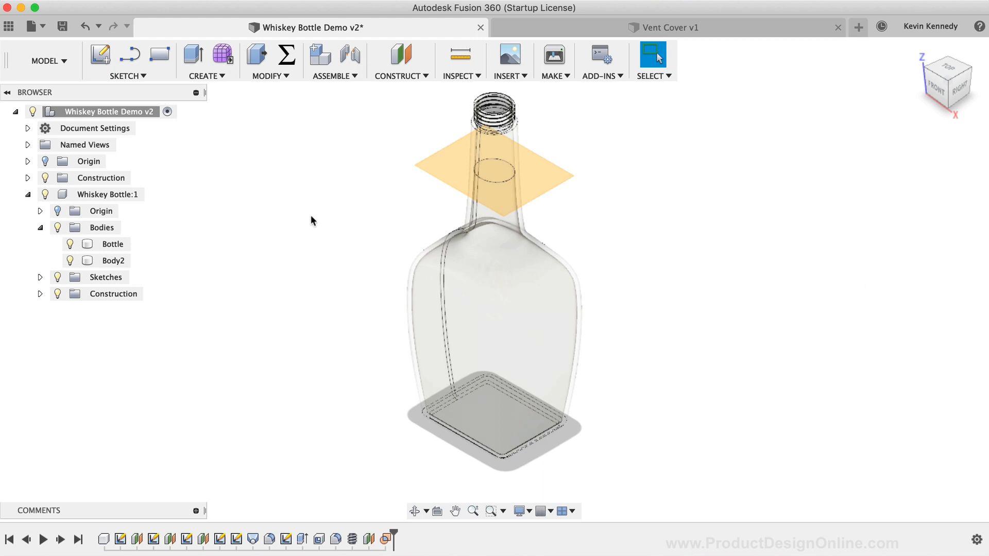
Apply the Water physical material from the Liquid category to Body2 inside the bottle
{"action": "left_click", "coordinate": [106, 260]}
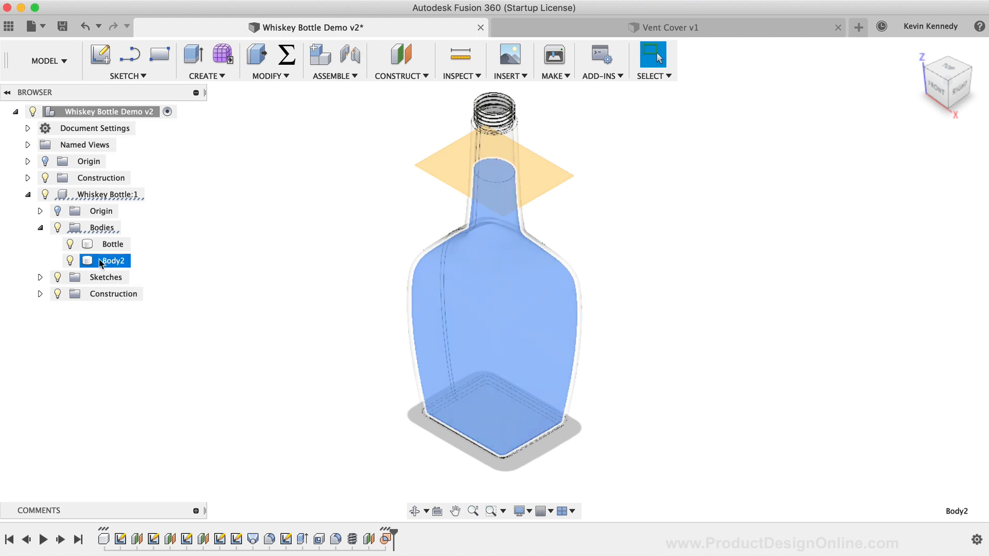
{"action": "right_click", "coordinate": [101, 263]}
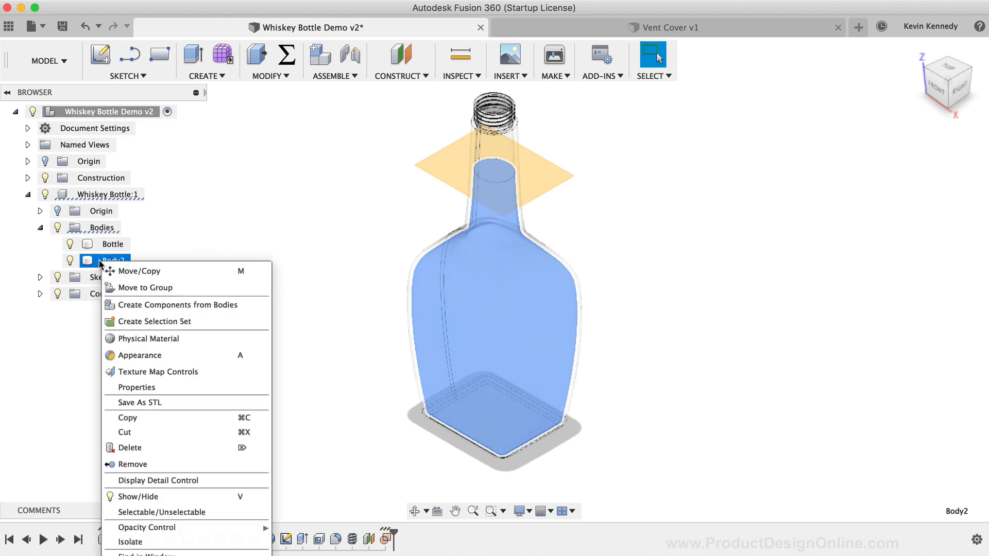
{"action": "left_click", "coordinate": [199, 341]}
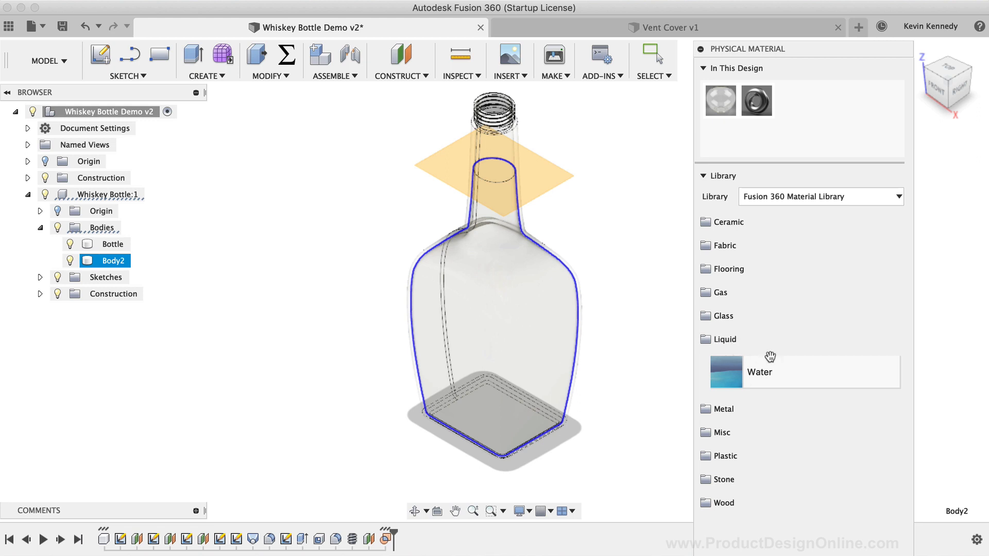
{"action": "left_click_drag", "start_coordinate": [803, 366], "coordinate": [121, 263]}
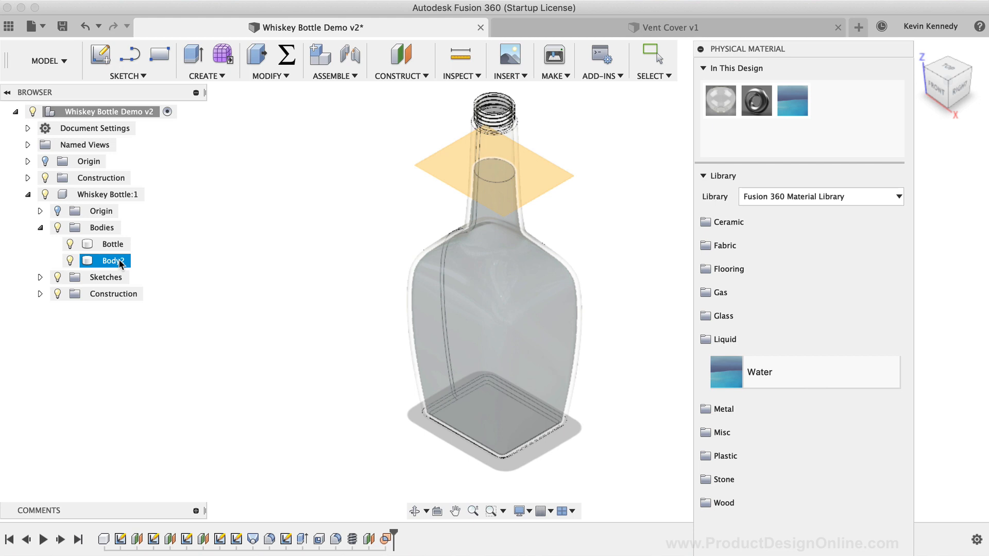
{"action": "key", "text": "Escape"}
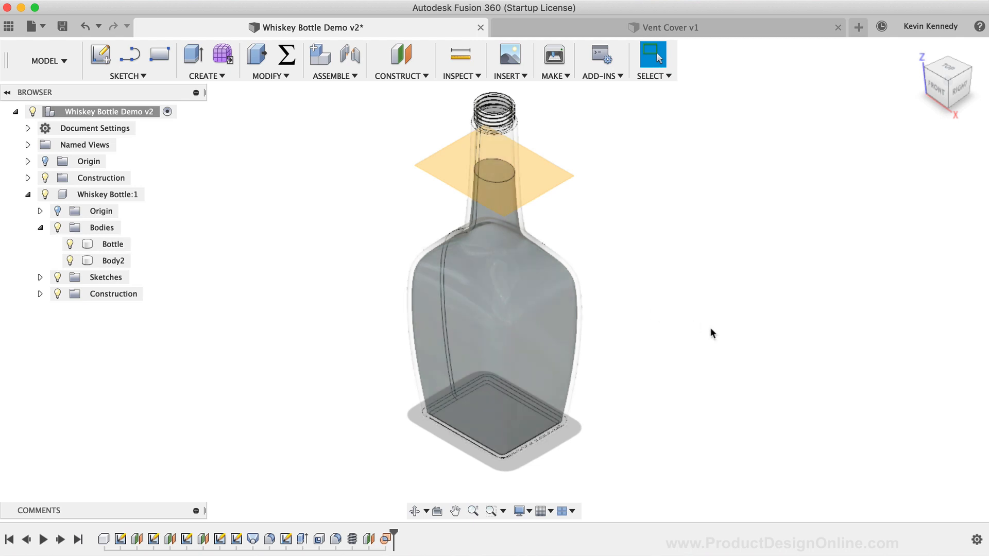
{"action": "left_click", "coordinate": [107, 262]}
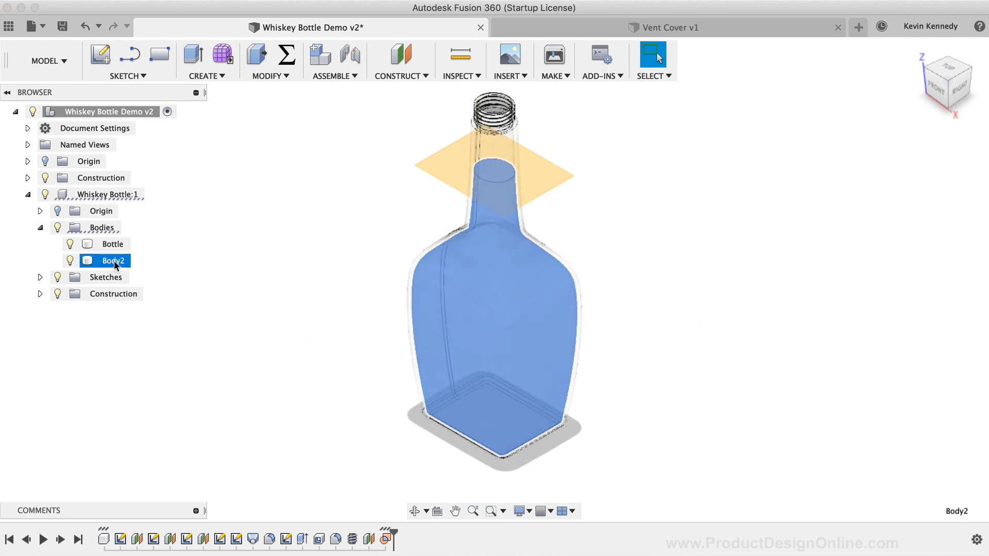
{"action": "left_click", "coordinate": [279, 287]}
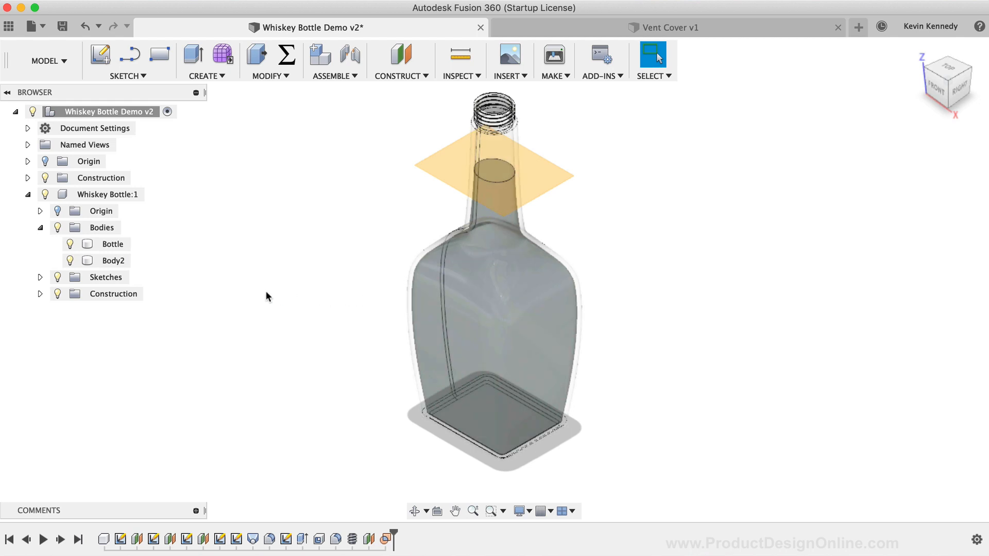
Rename Body2 inside the bottle as Liquid
{"action": "left_click", "coordinate": [114, 261]}
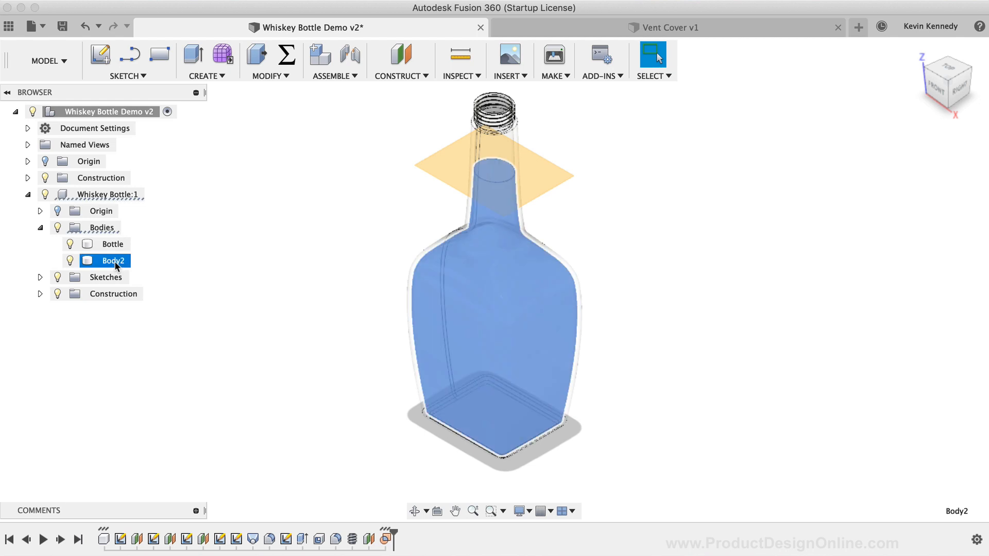
{"action": "double_click", "coordinate": [115, 262]}
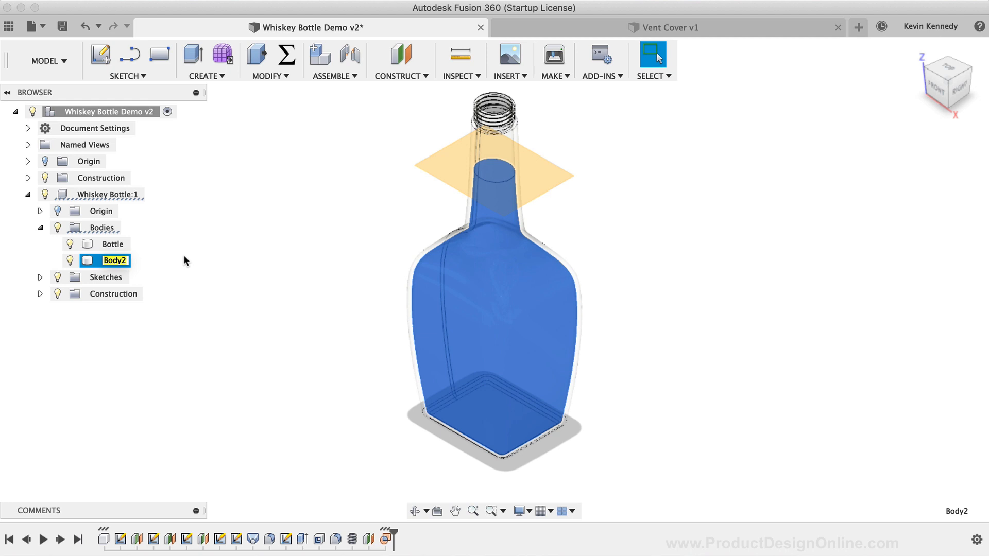
{"action": "type", "text": "Liquid"}
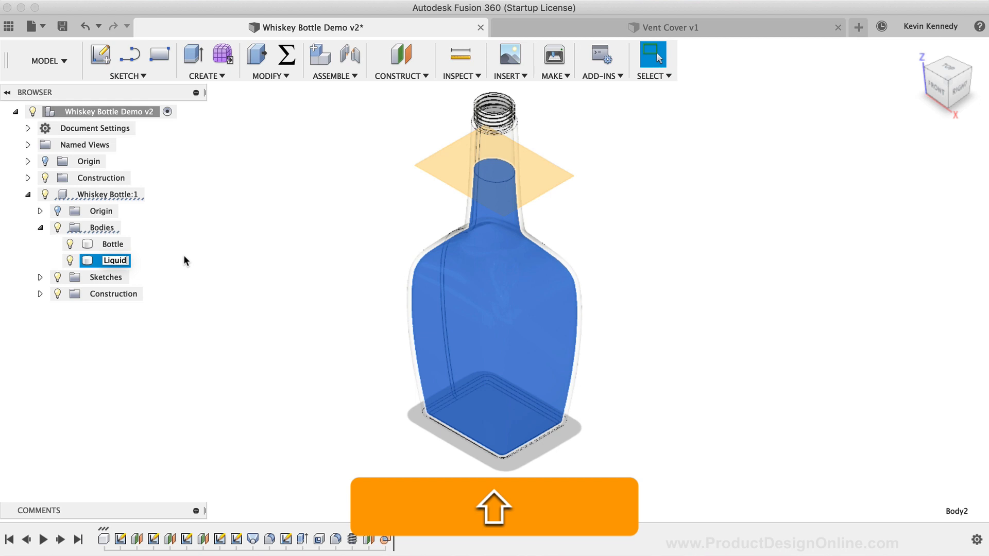
{"action": "key", "text": "Return"}
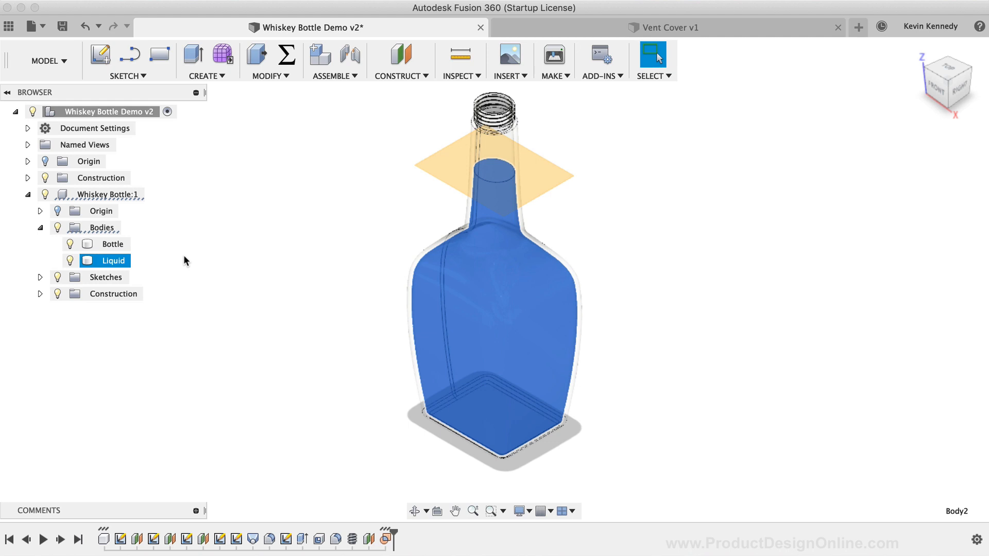
Hide the offset plane that crosses the bottle's neck
{"action": "left_click", "coordinate": [283, 252]}
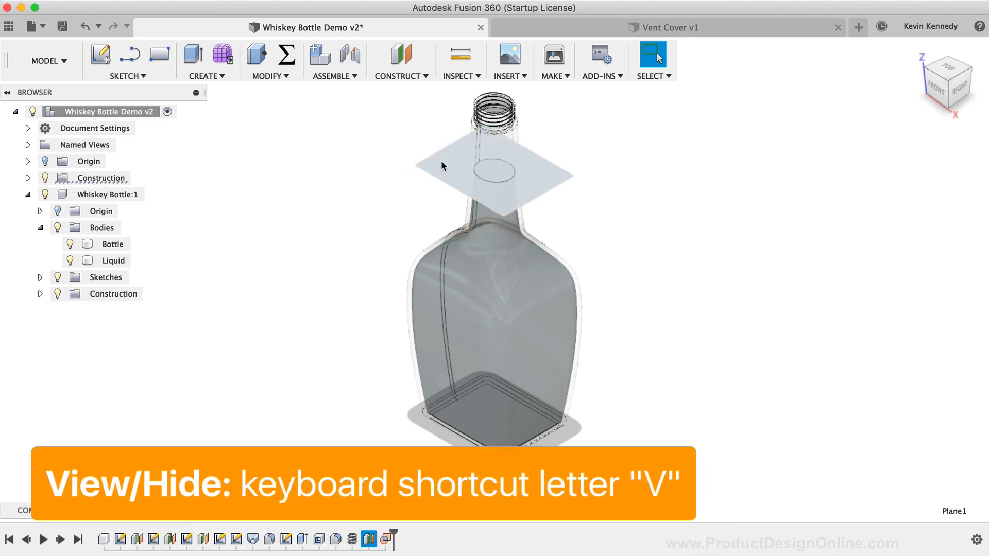
{"action": "left_click", "coordinate": [441, 162]}
{"action": "key", "text": "v"}
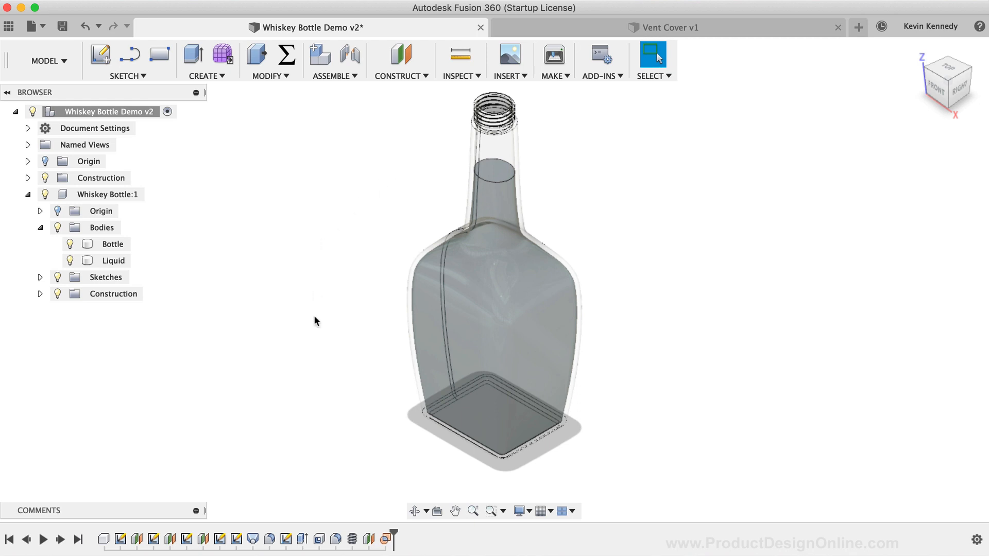
Edit the offset plane feature to lower the liquid level, setting its distance to -110 mm
{"action": "double_click", "coordinate": [369, 540]}
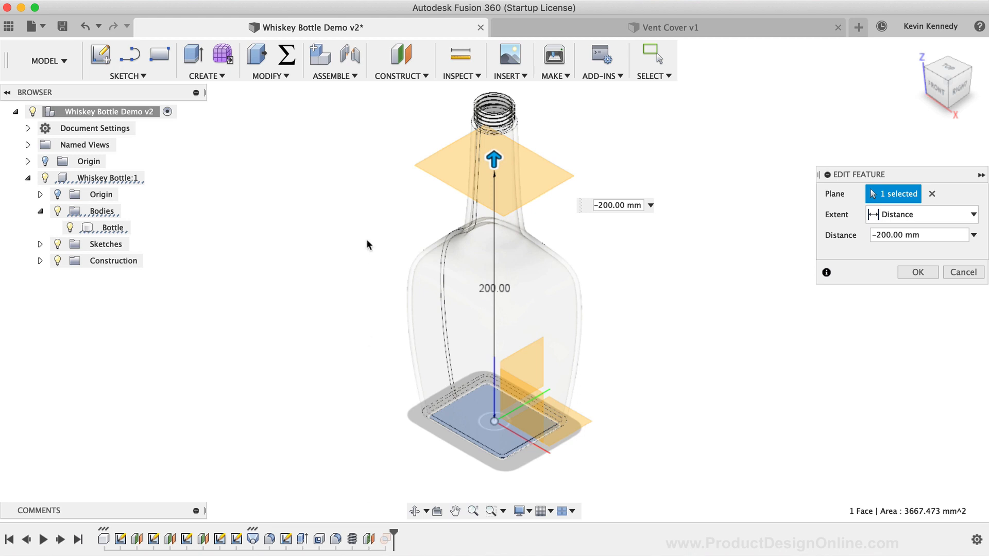
{"action": "left_click_drag", "start_coordinate": [494, 160], "coordinate": [493, 268]}
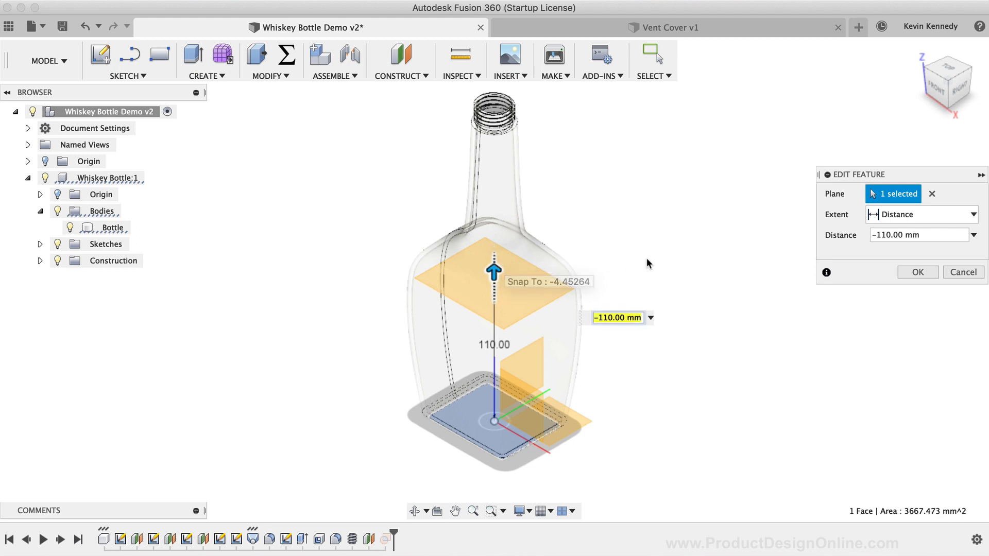
{"action": "left_click", "coordinate": [933, 93]}
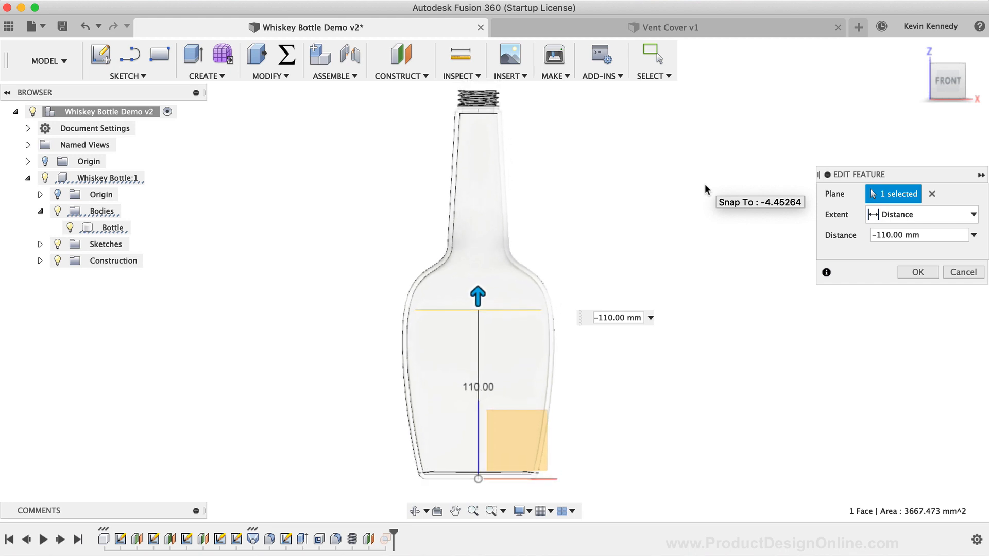
{"action": "left_click", "coordinate": [929, 271]}
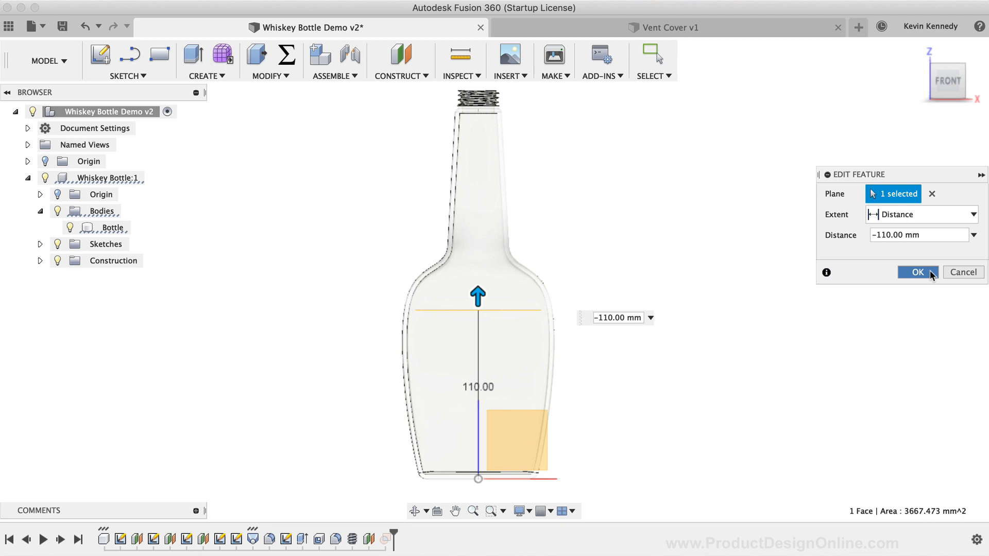
{"action": "left_click", "coordinate": [930, 271]}
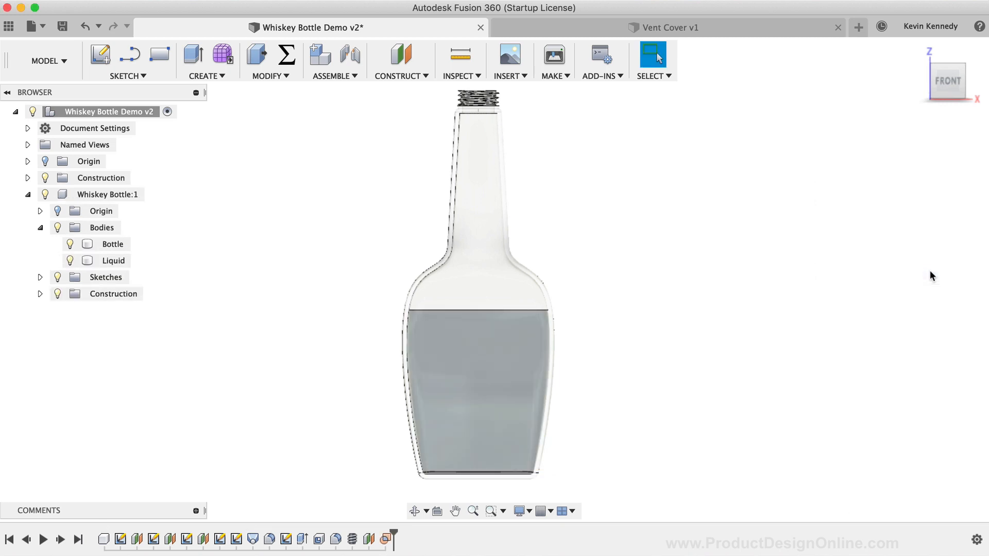
Open the properties of the Liquid body to check its mass, volume and physical material
{"action": "left_click", "coordinate": [116, 261]}
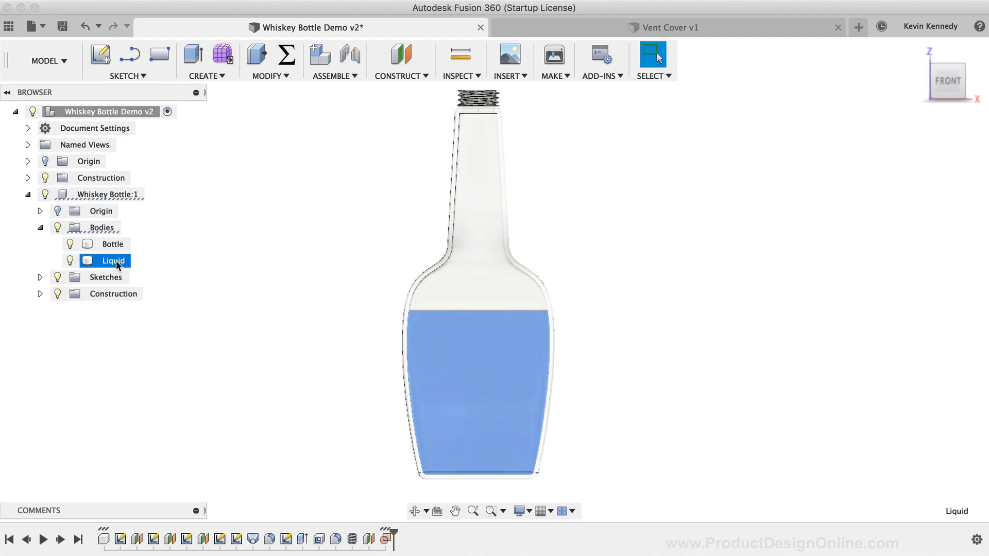
{"action": "left_click", "coordinate": [257, 272]}
{"action": "left_click", "coordinate": [916, 50]}
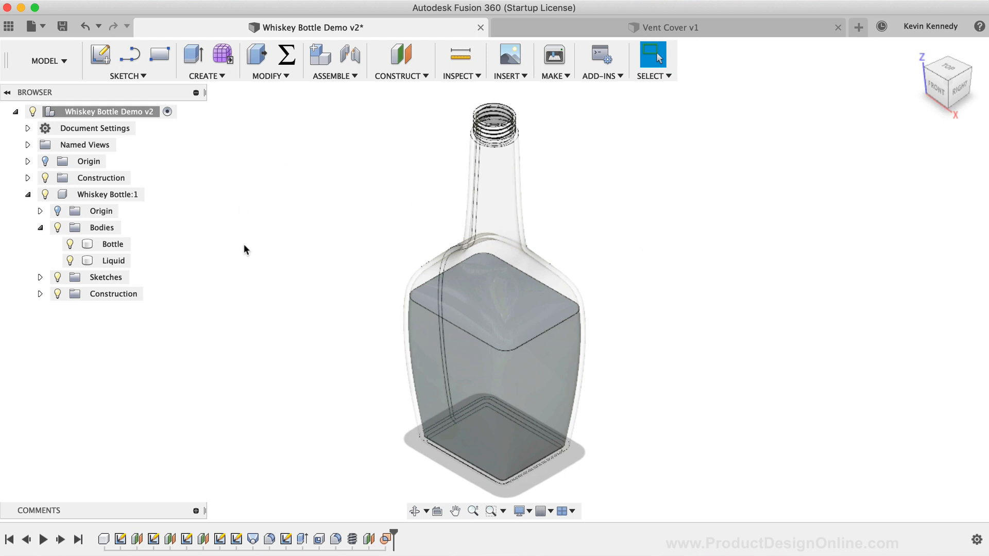
{"action": "left_click", "coordinate": [114, 261]}
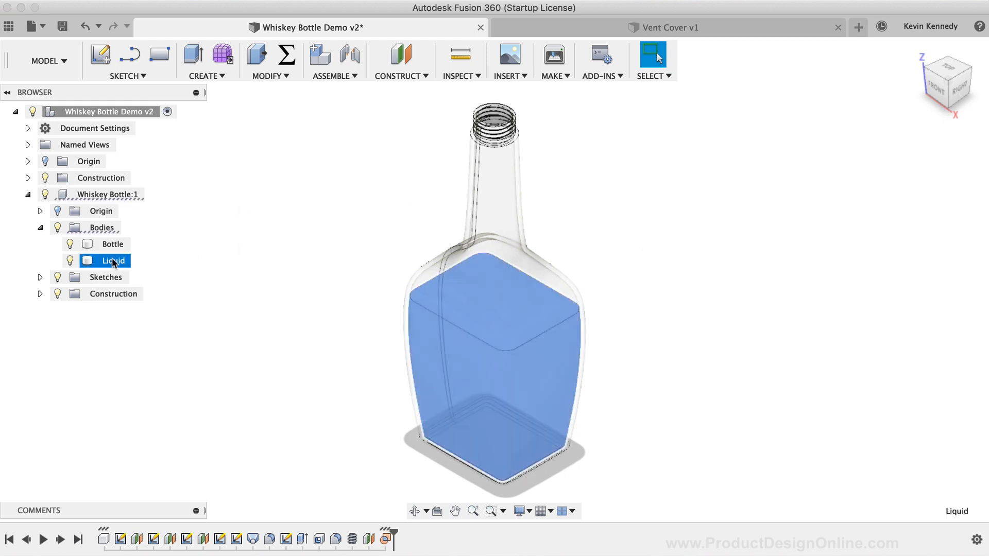
{"action": "right_click", "coordinate": [114, 262]}
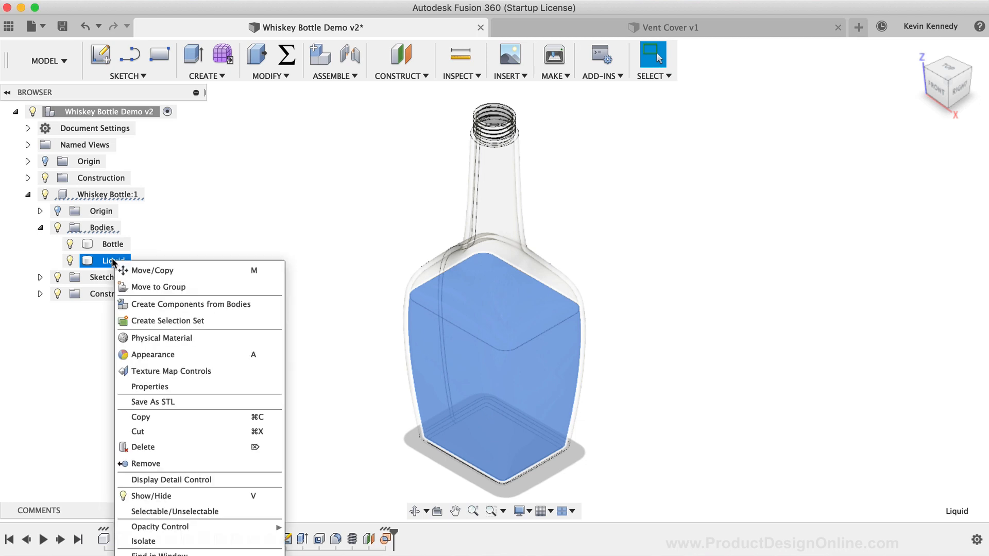
{"action": "left_click", "coordinate": [203, 386]}
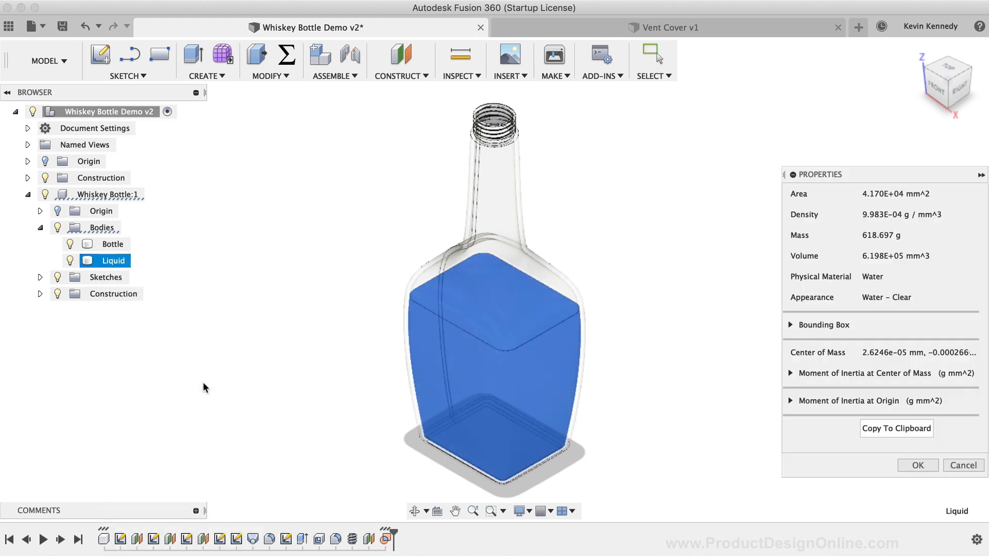
{"action": "left_click_drag", "start_coordinate": [847, 175], "coordinate": [727, 152]}
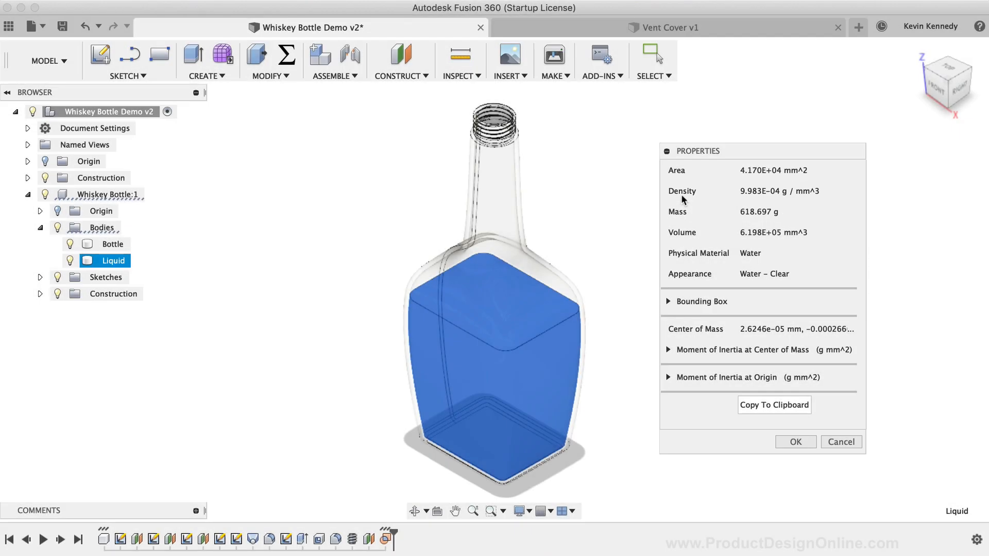
Examine the Liquid body's bounding box and moment of inertia details, and copy its properties to the clipboard
{"action": "left_click", "coordinate": [667, 302]}
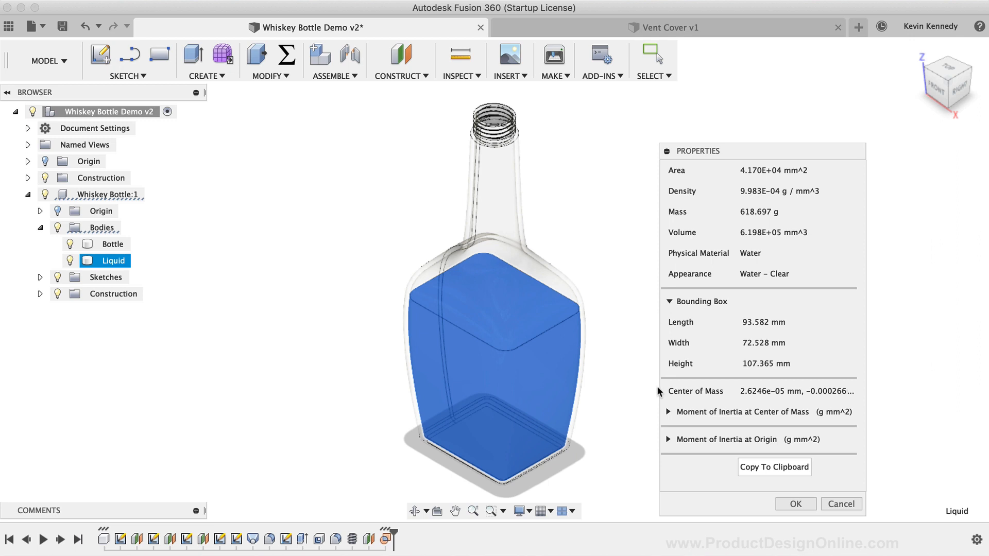
{"action": "left_click_drag", "start_coordinate": [697, 152], "coordinate": [699, 95]}
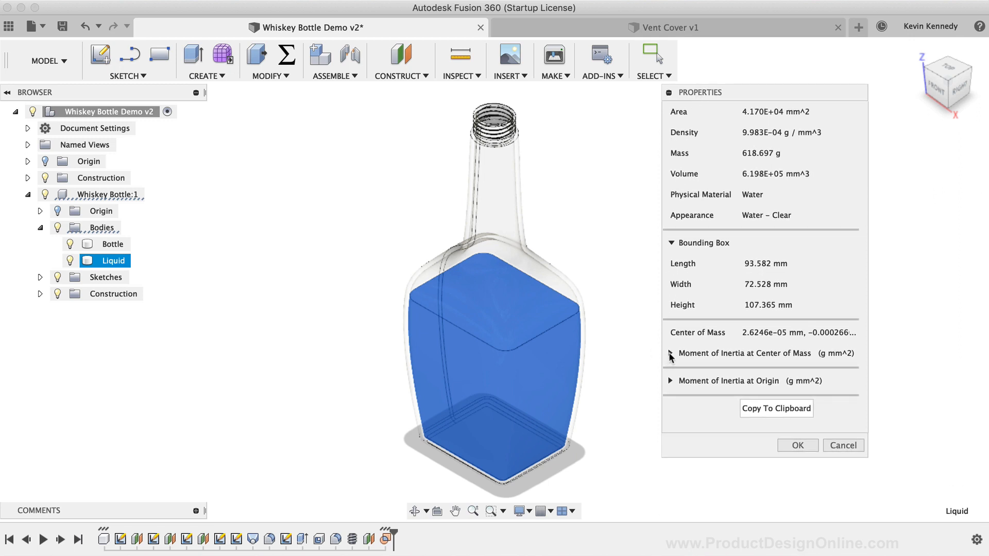
{"action": "left_click", "coordinate": [671, 354]}
{"action": "left_click", "coordinate": [671, 354]}
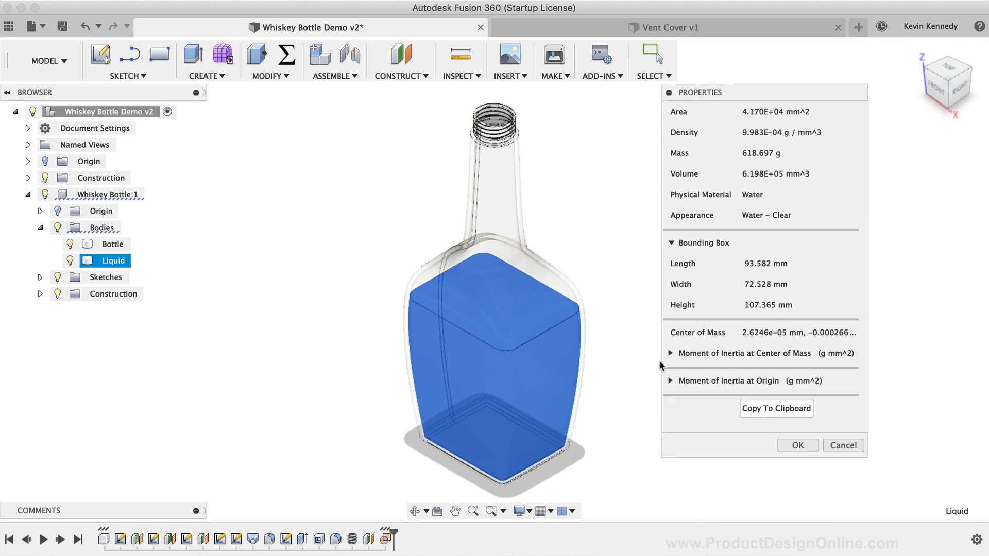
{"action": "left_click", "coordinate": [775, 413]}
{"action": "left_click", "coordinate": [785, 445]}
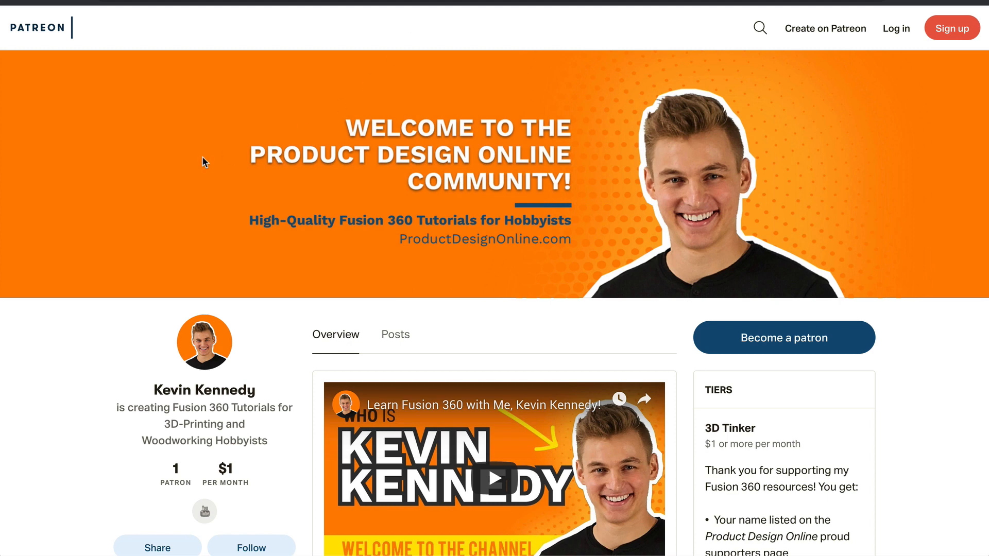
Switch to the browser and look over the Product Design Online Patreon page's overview and web address
{"action": "scroll", "coordinate": [203, 158], "scroll_direction": "down", "scroll_amount": 2}
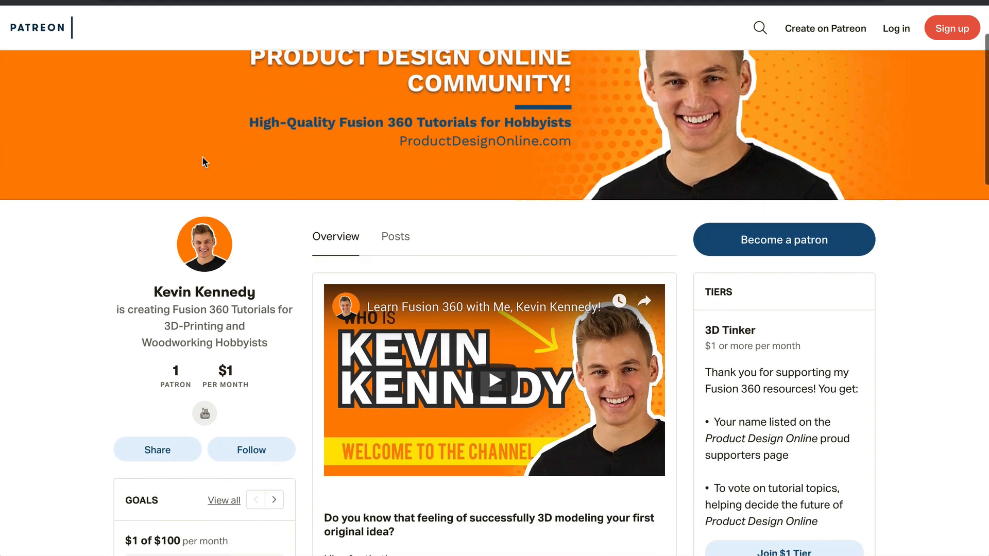
{"action": "scroll", "coordinate": [203, 161], "scroll_direction": "down", "scroll_amount": 1}
{"action": "scroll", "coordinate": [203, 161], "scroll_direction": "down", "scroll_amount": 3}
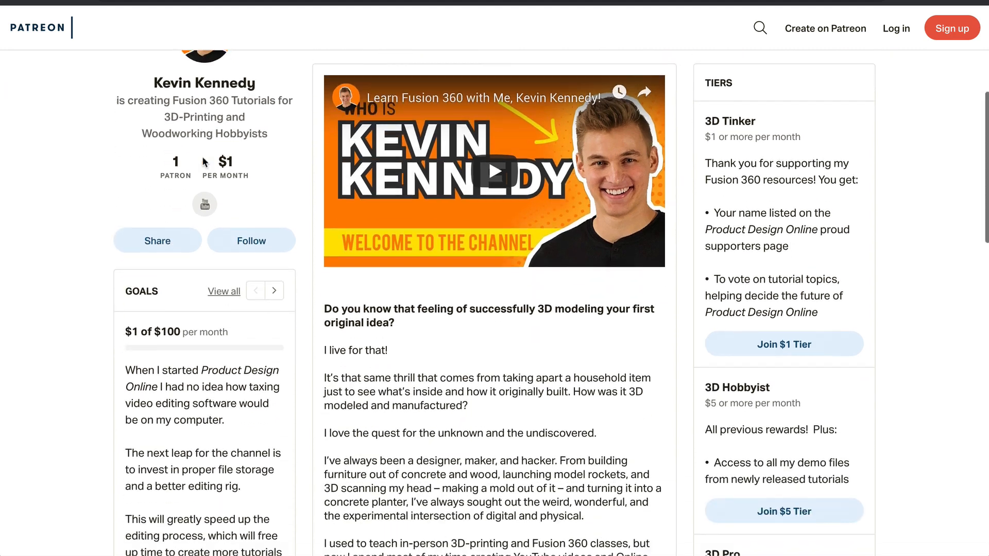
{"action": "scroll", "coordinate": [204, 162], "scroll_direction": "down", "scroll_amount": 1}
{"action": "scroll", "coordinate": [203, 162], "scroll_direction": "up", "scroll_amount": 1}
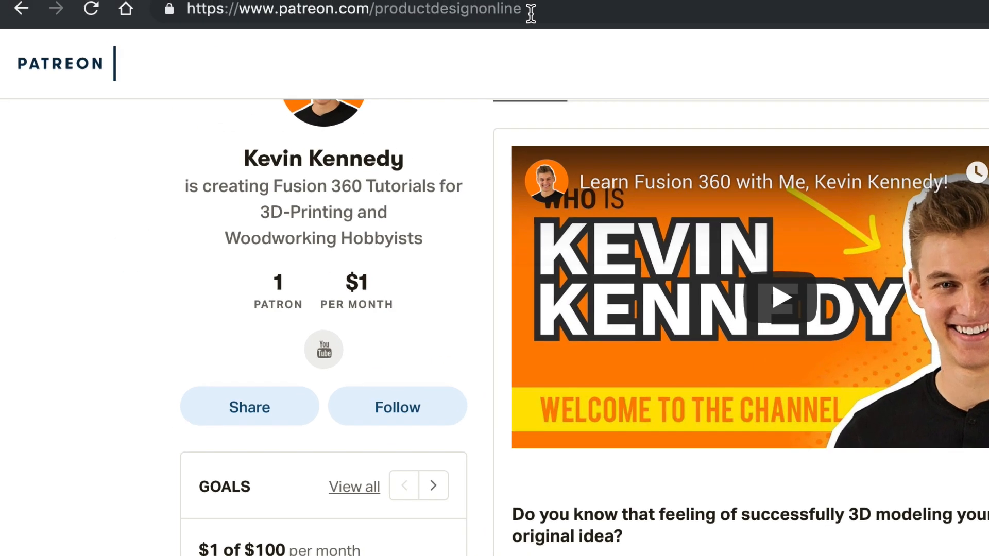
{"action": "left_click", "coordinate": [531, 13]}
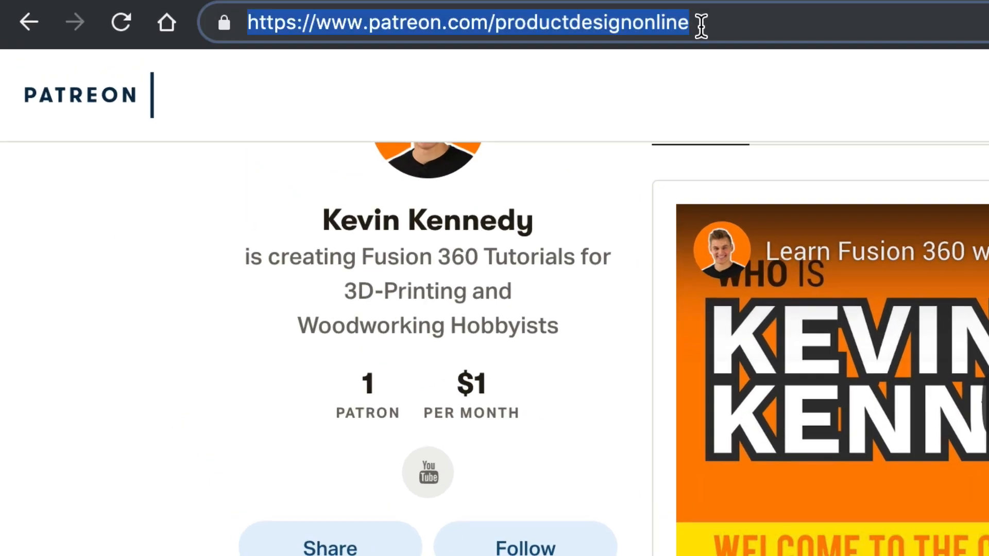
{"action": "key", "text": "Escape"}
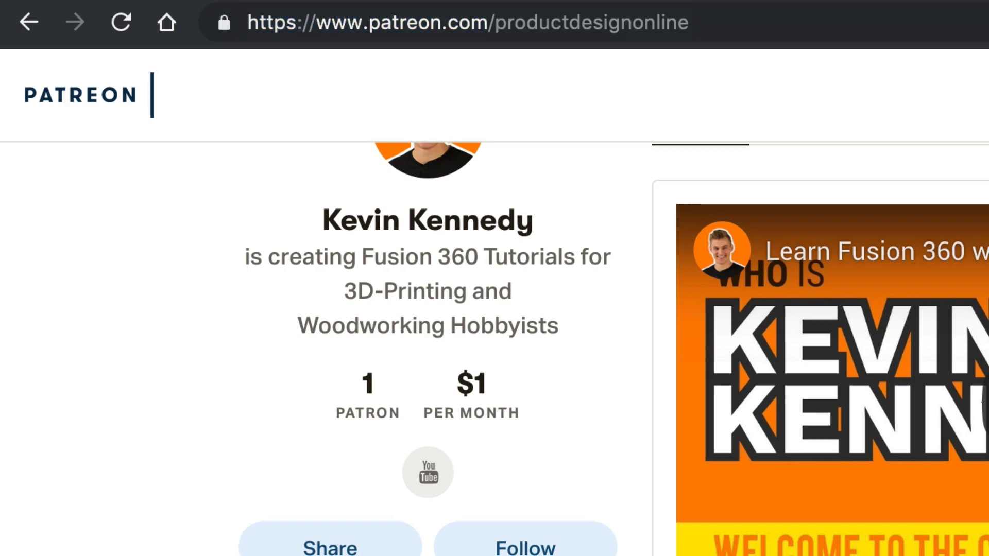
Review the Patreon membership tiers from 3D Tinker to 3D Expert and return to the page's header
{"action": "scroll", "coordinate": [894, 211], "scroll_direction": "down", "scroll_amount": 15}
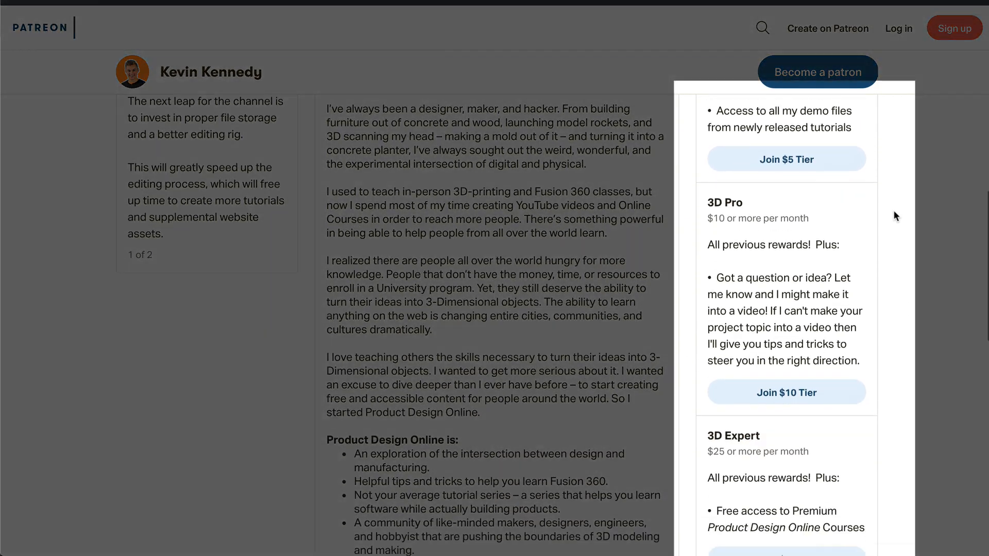
{"action": "scroll", "coordinate": [894, 211], "scroll_direction": "down", "scroll_amount": 5}
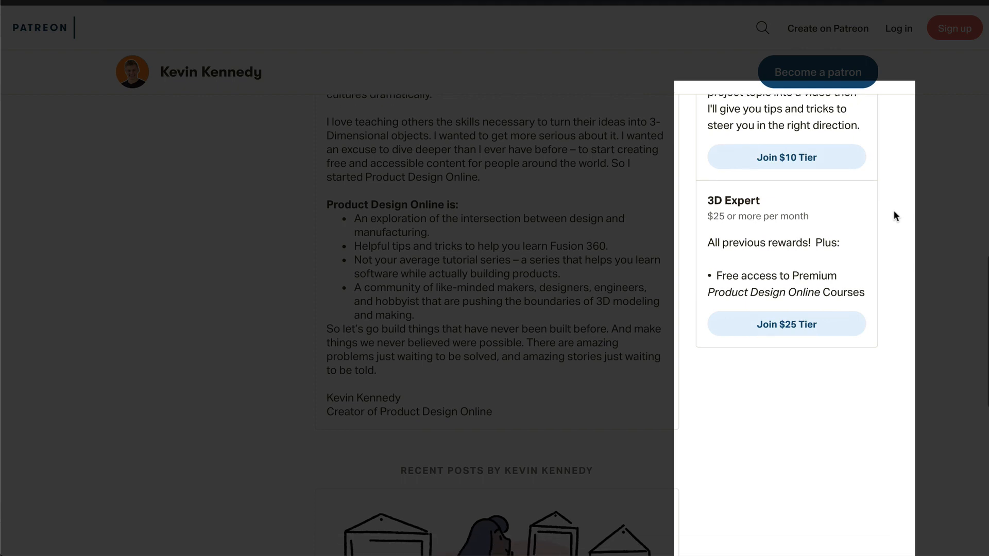
{"action": "scroll", "coordinate": [893, 209], "scroll_direction": "up", "scroll_amount": 1}
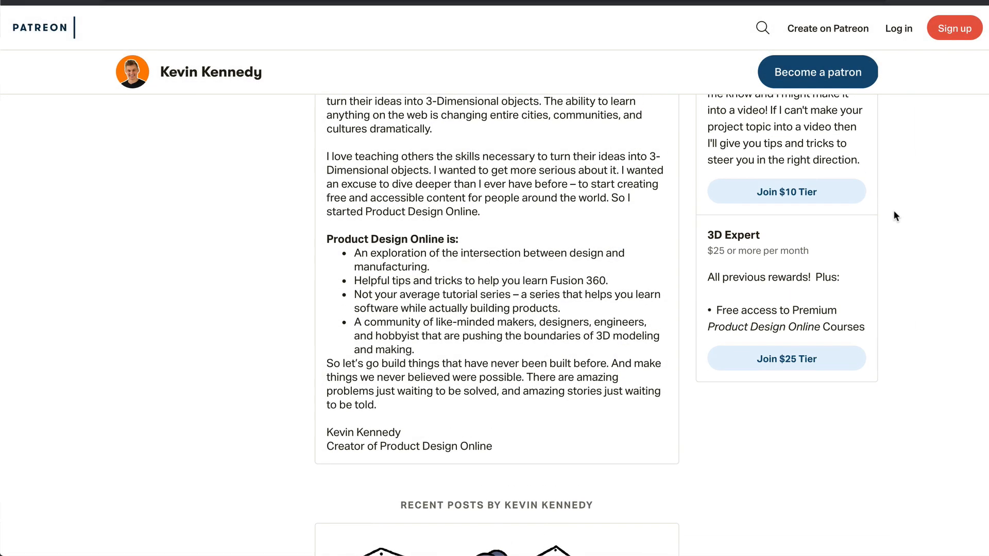
{"action": "scroll", "coordinate": [893, 213], "scroll_direction": "up", "scroll_amount": 1}
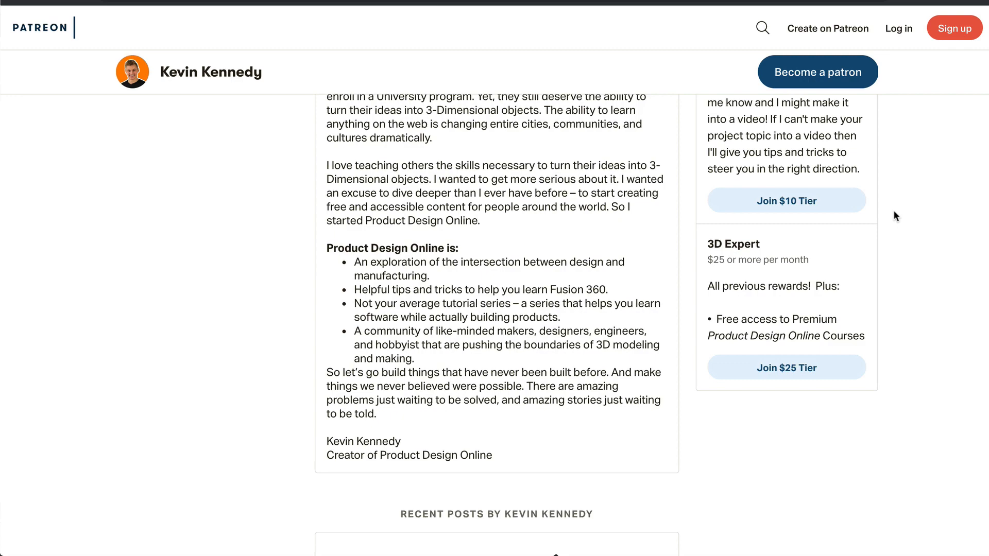
{"action": "scroll", "coordinate": [895, 215], "scroll_direction": "up", "scroll_amount": 10}
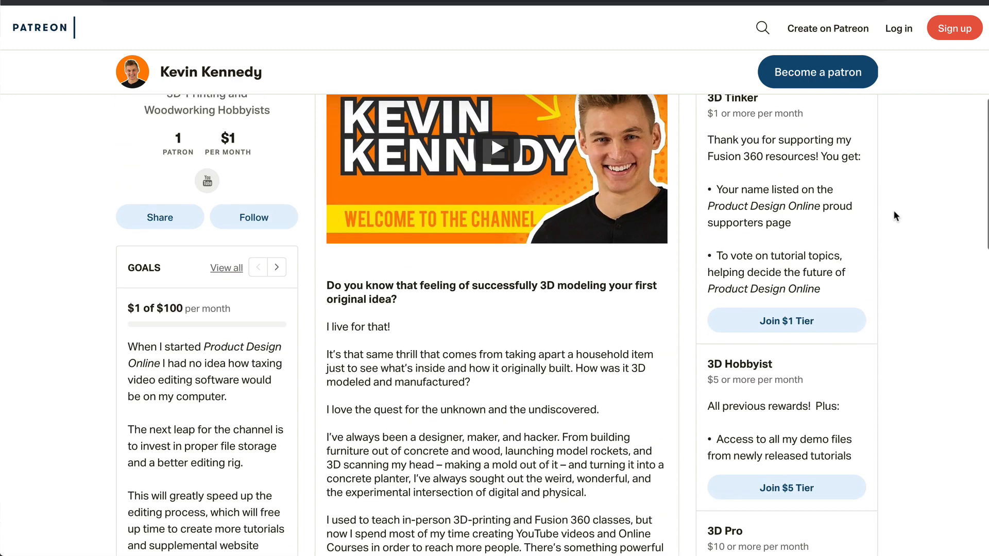
{"action": "scroll", "coordinate": [895, 215], "scroll_direction": "up", "scroll_amount": 3}
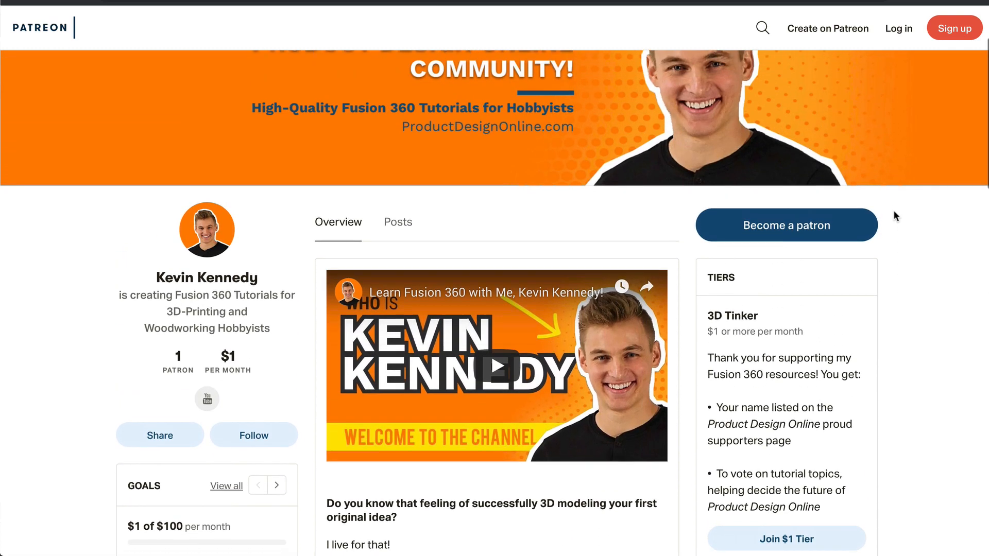
{"action": "scroll", "coordinate": [894, 212], "scroll_direction": "up", "scroll_amount": 1}
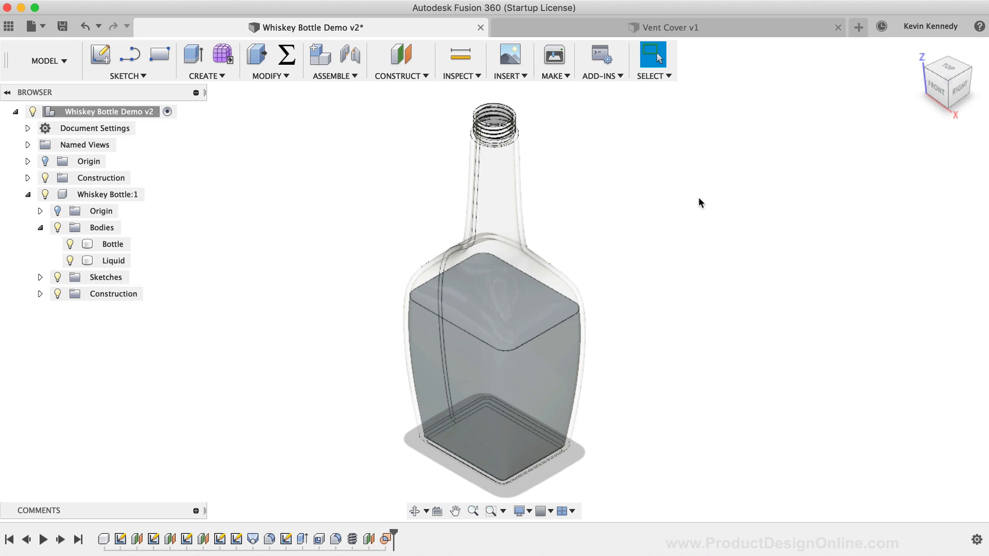
Switch to the Vent Cover v1 document in Fusion 360 and view the cover's inner grille from a higher angle
{"action": "left_click", "coordinate": [721, 30]}
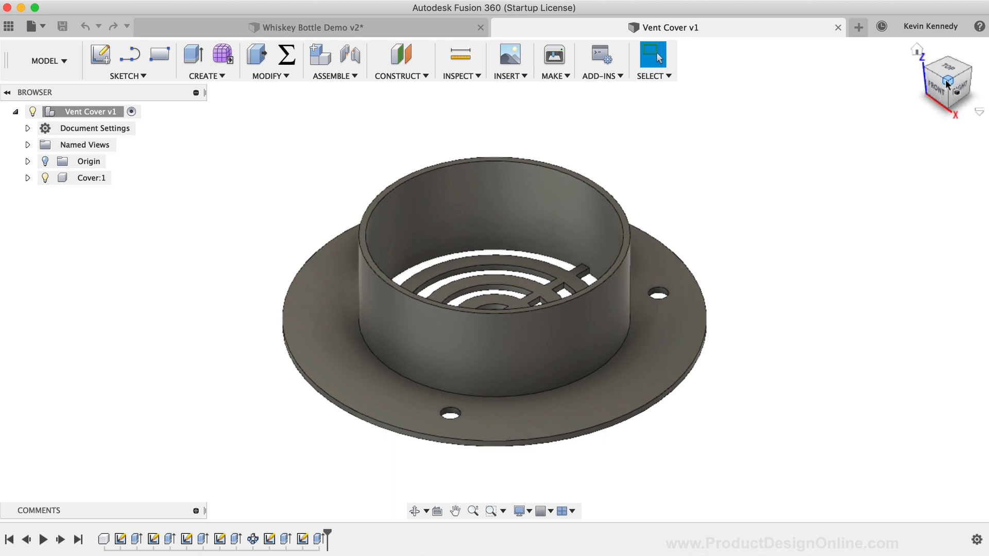
{"action": "left_click_drag", "start_coordinate": [951, 86], "coordinate": [946, 94]}
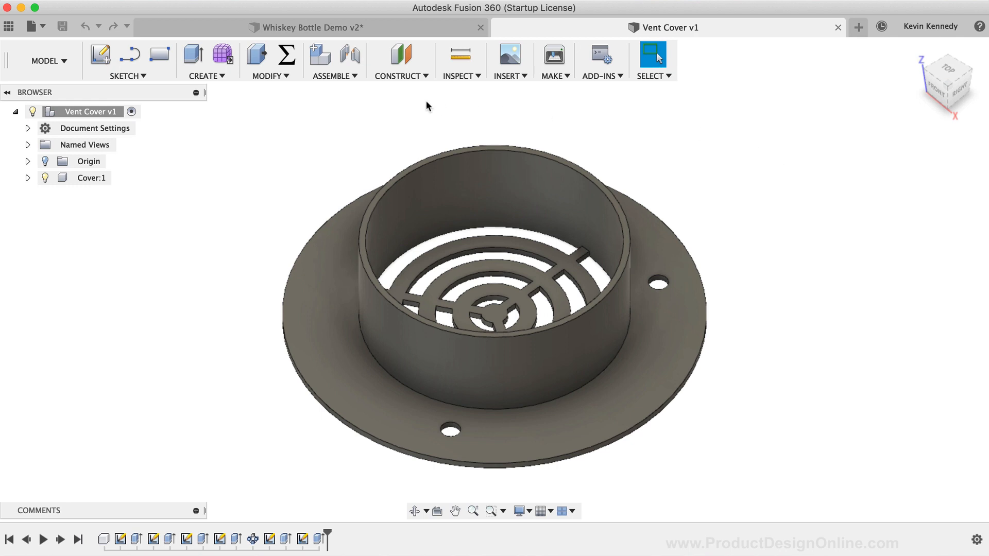
Create an offset construction plane at 0 mm on the top rim face of the vent cover's cylindrical collar
{"action": "left_click", "coordinate": [401, 56]}
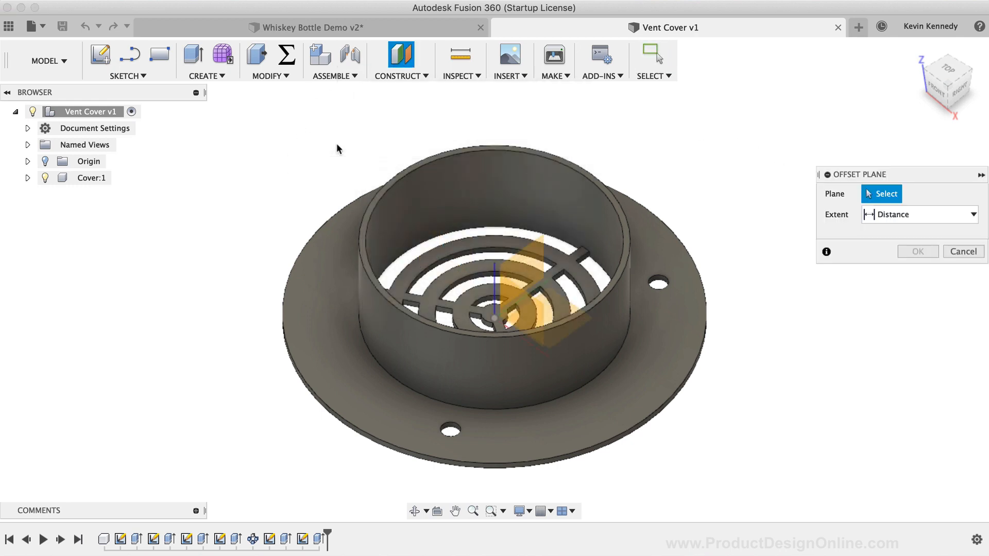
{"action": "left_click", "coordinate": [392, 183]}
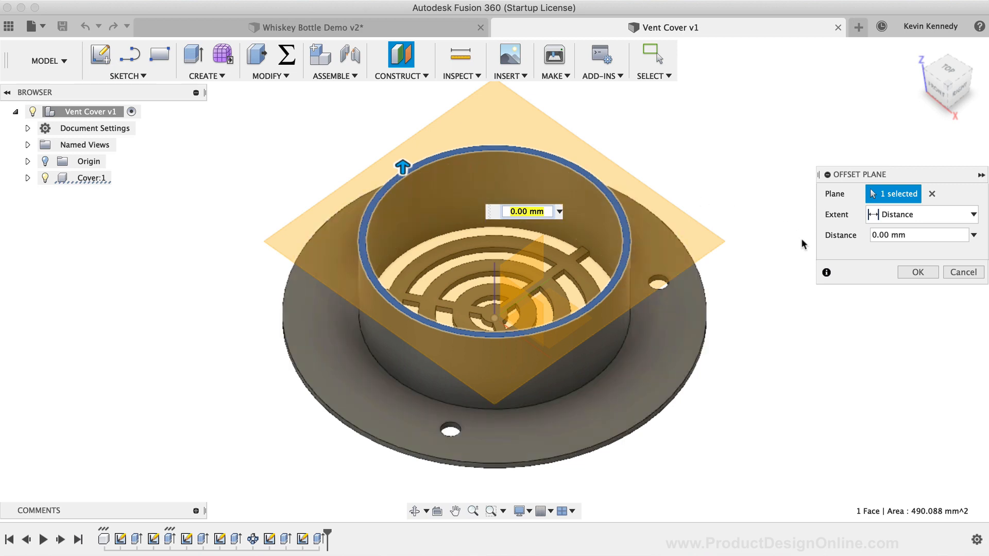
{"action": "left_click", "coordinate": [920, 272]}
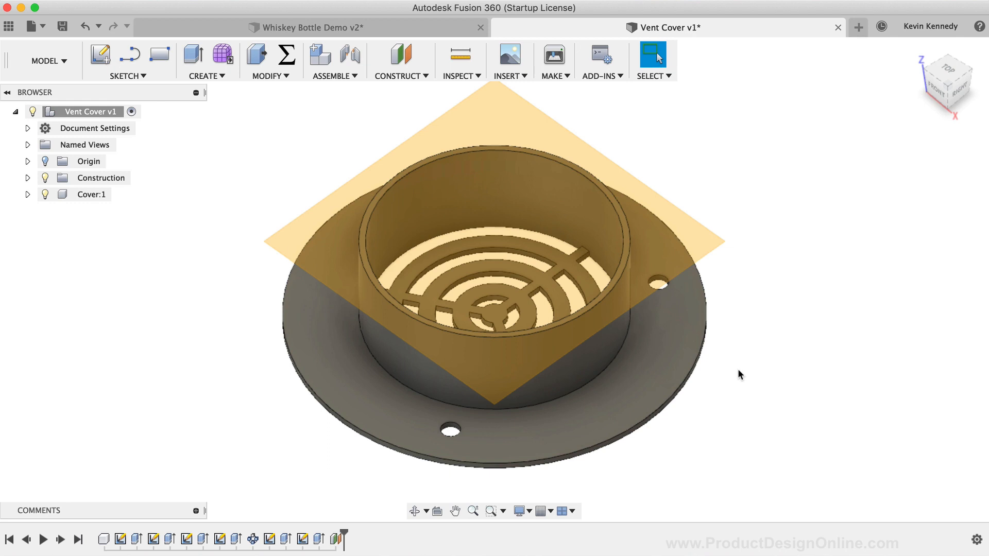
Create a second offset construction plane at 0 mm on the flat underside face of the vent cover
{"action": "right_click", "coordinate": [739, 370]}
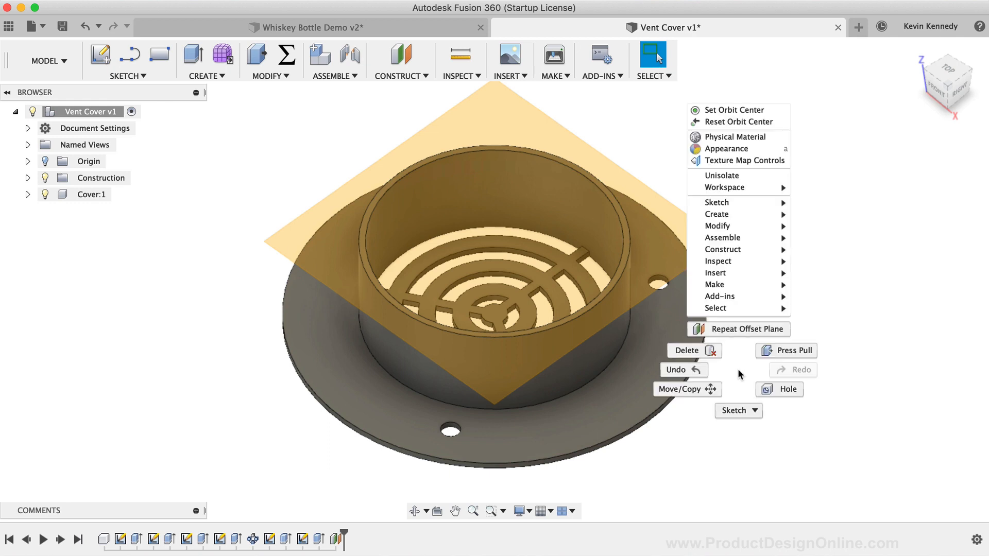
{"action": "left_click", "coordinate": [742, 333]}
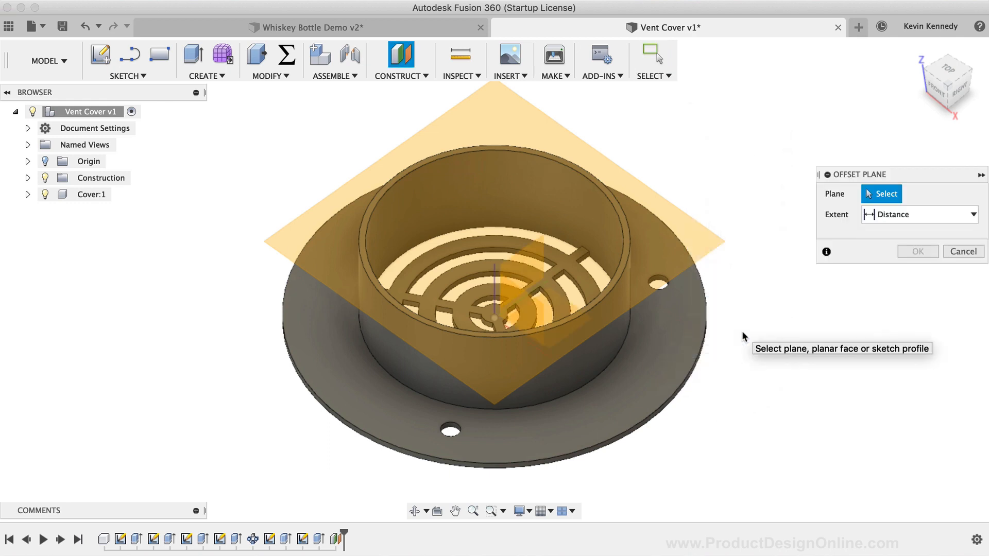
{"action": "left_click_drag", "start_coordinate": [951, 110], "coordinate": [949, 76]}
{"action": "left_click", "coordinate": [950, 110]}
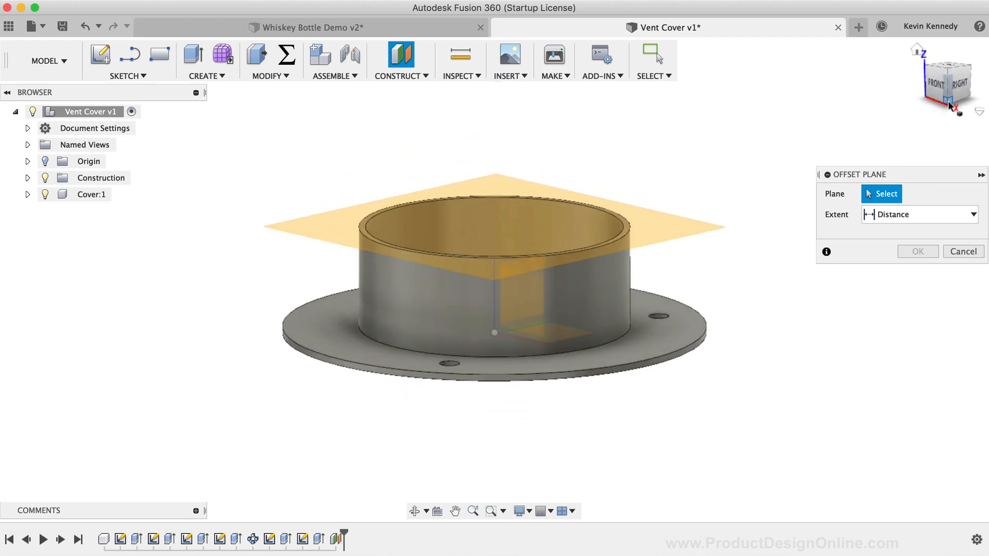
{"action": "left_click", "coordinate": [678, 290]}
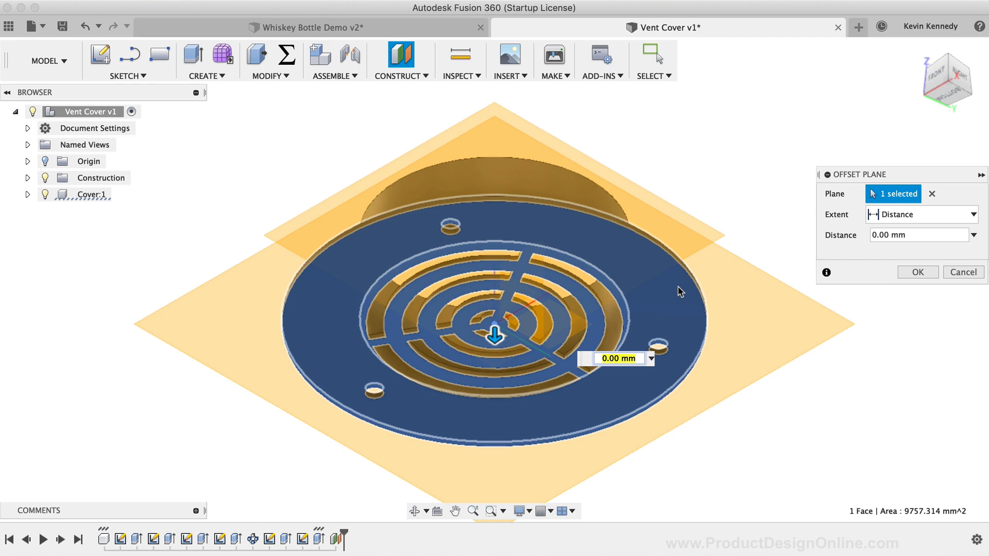
{"action": "left_click", "coordinate": [927, 273]}
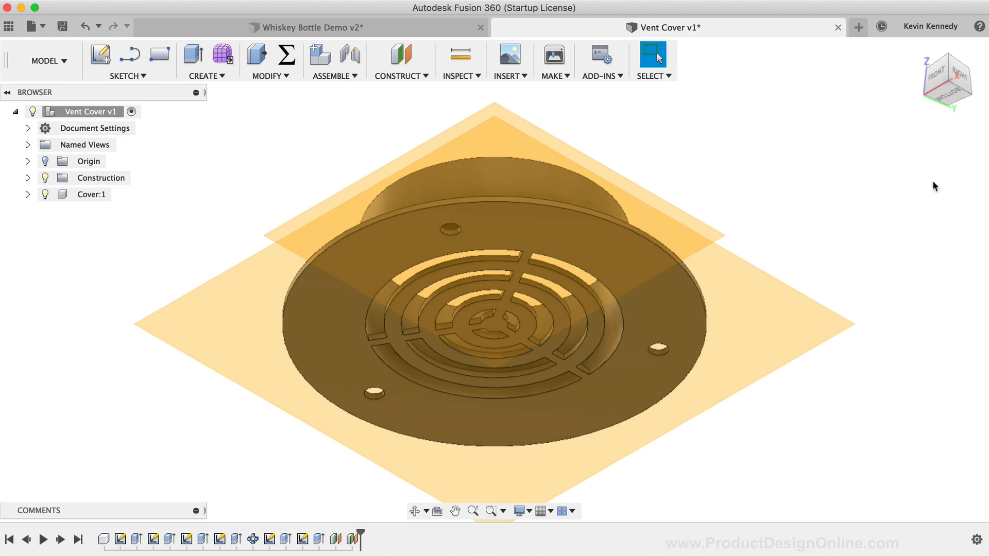
Return to the home view and activate the Cover:1 component
{"action": "left_click", "coordinate": [917, 51]}
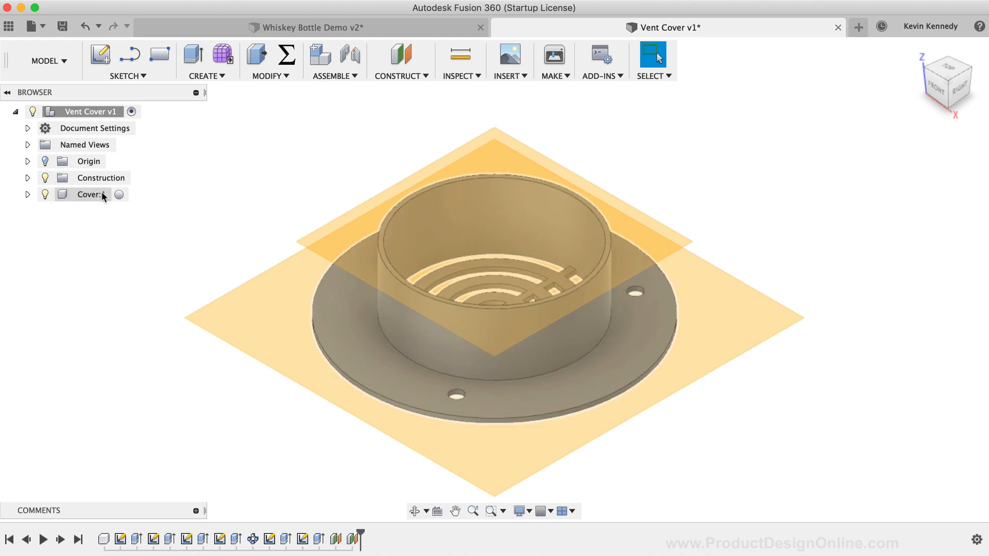
{"action": "left_click", "coordinate": [119, 195]}
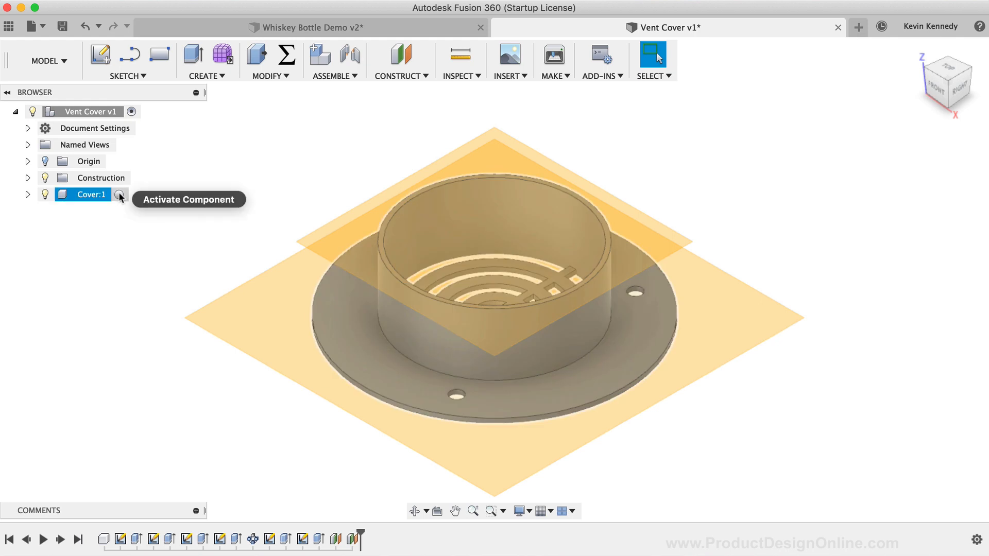
{"action": "left_click", "coordinate": [119, 195]}
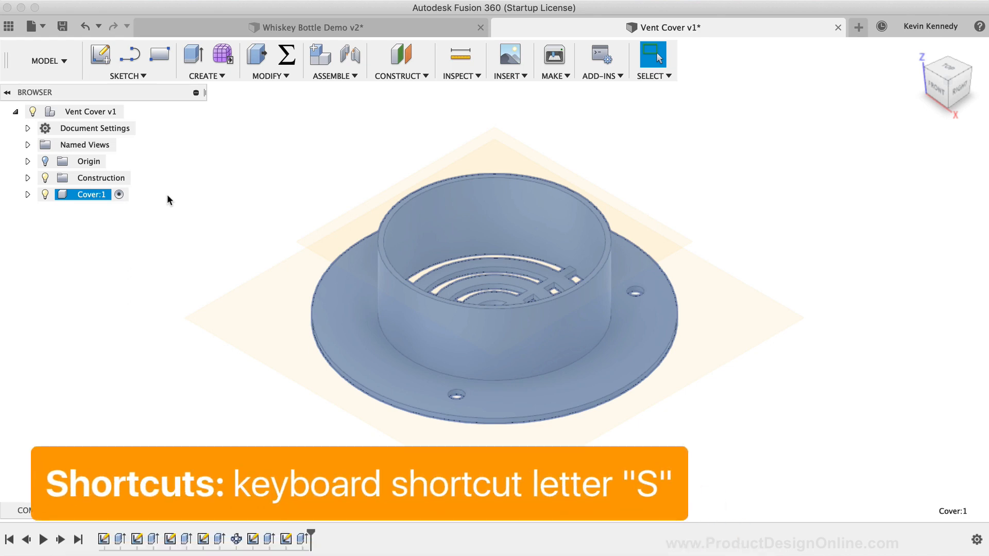
Create a new body with Boundary Fill, using the Vent body and both construction planes as tools and the enclosed interior as the cell
{"action": "key", "text": "s"}
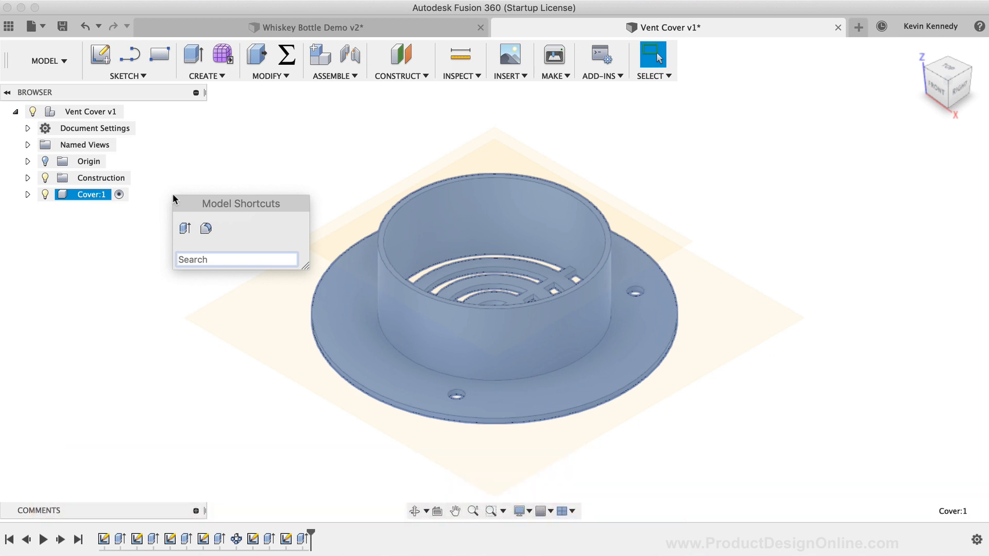
{"action": "type", "text": "boun"}
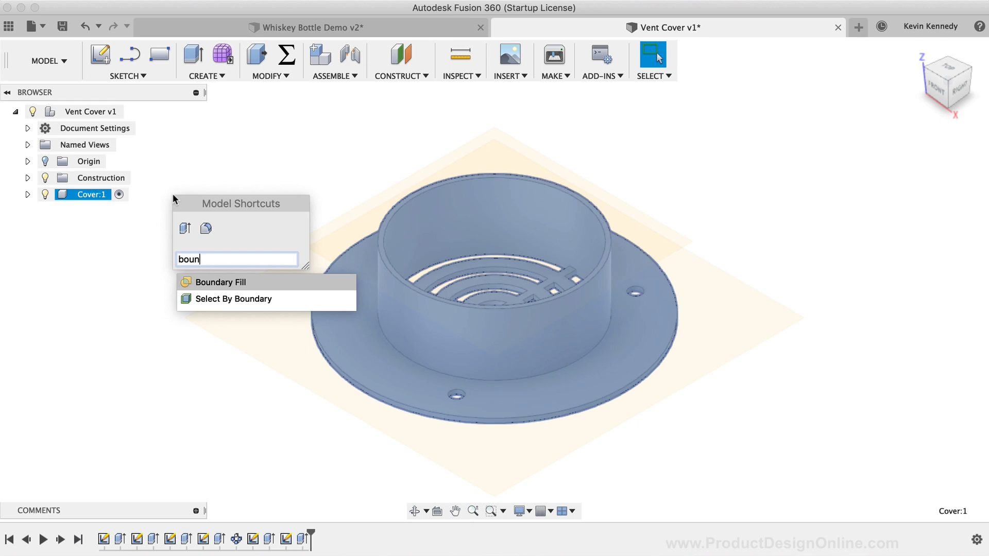
{"action": "key", "text": "Return"}
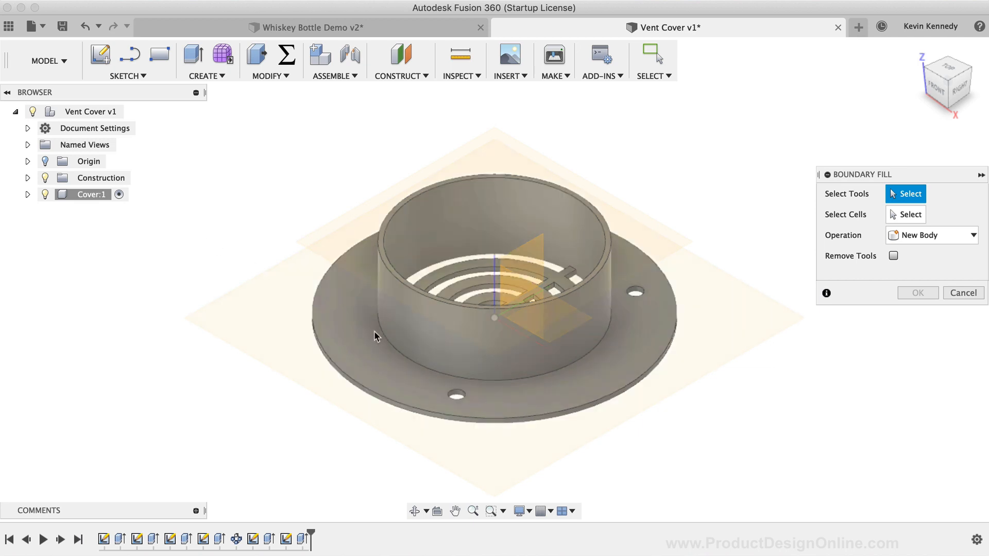
{"action": "left_click", "coordinate": [375, 336]}
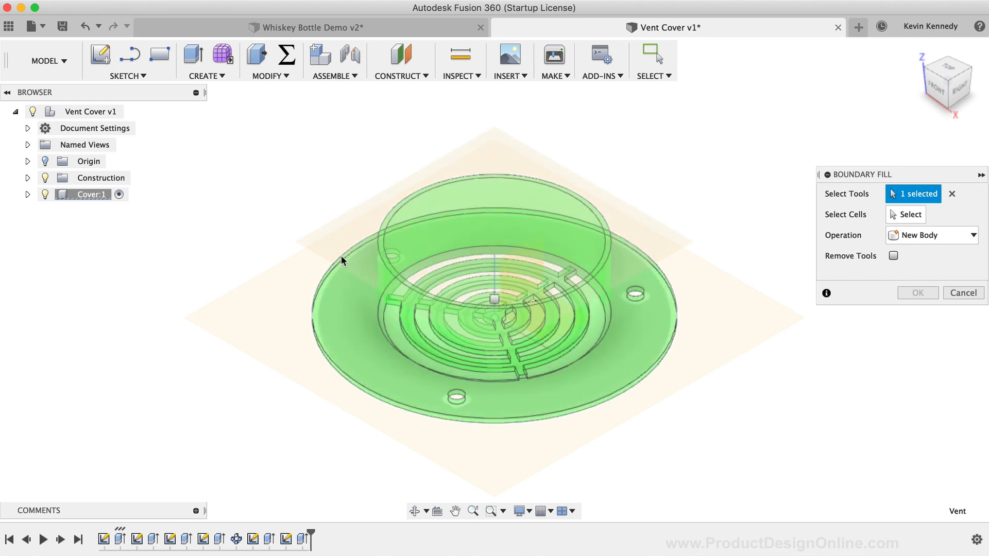
{"action": "left_click", "coordinate": [340, 239]}
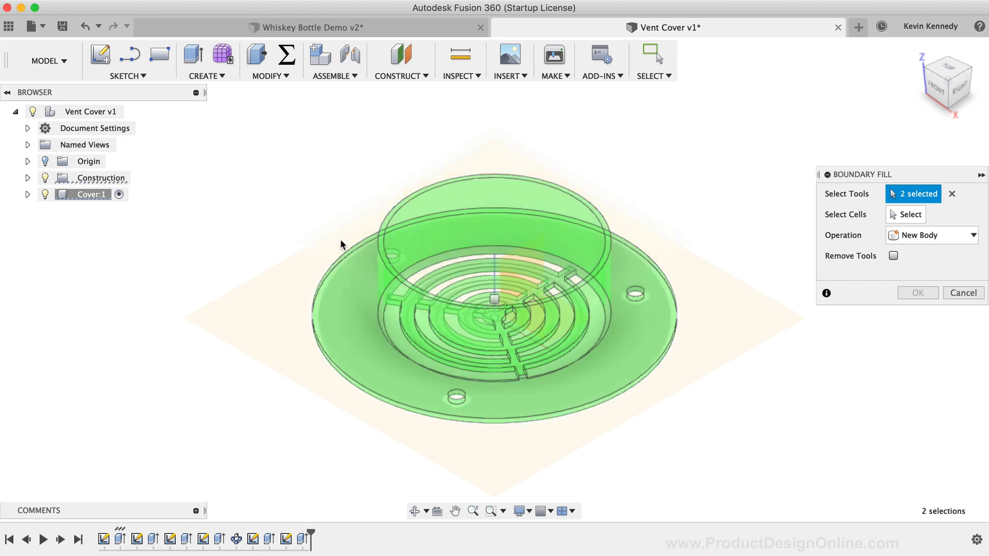
{"action": "left_click", "coordinate": [264, 311]}
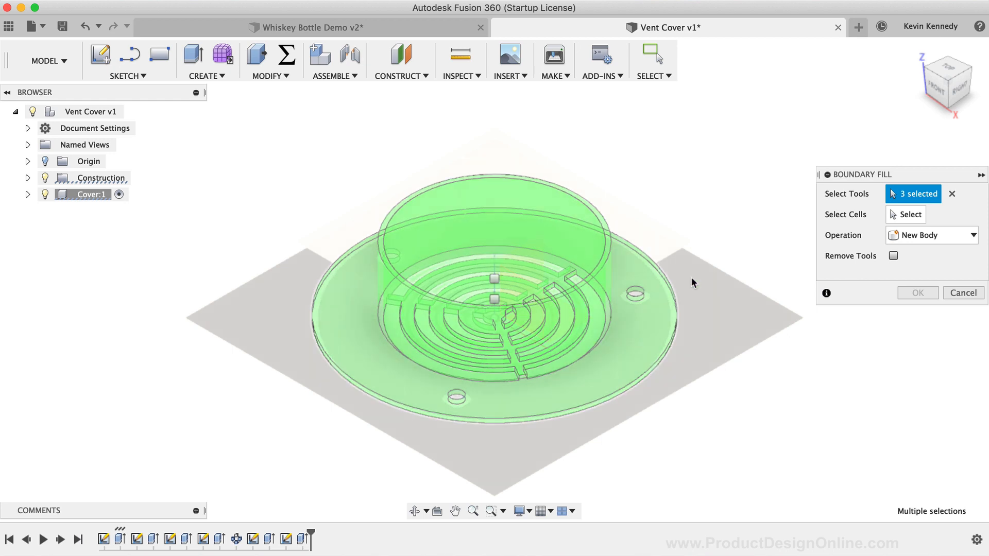
{"action": "left_click", "coordinate": [895, 215]}
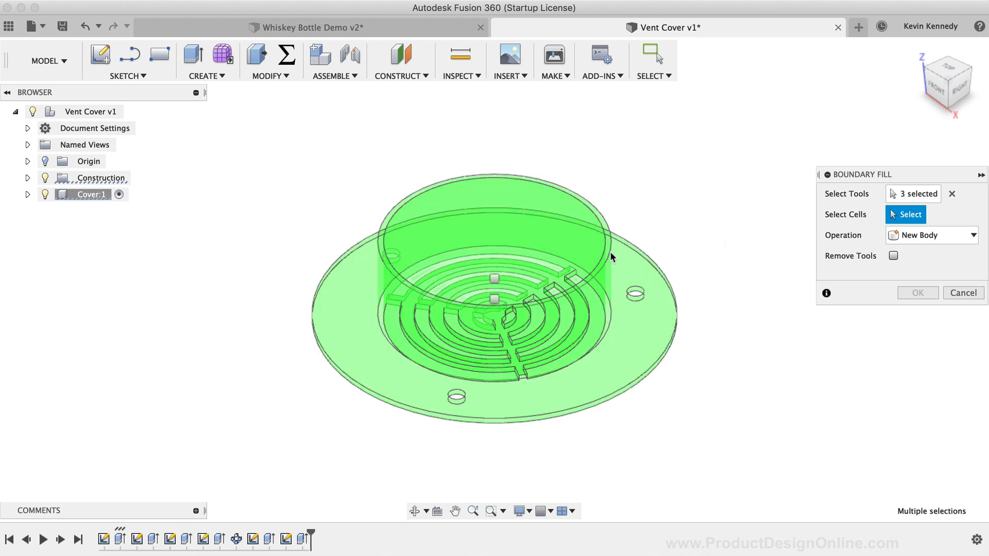
{"action": "left_click", "coordinate": [494, 300]}
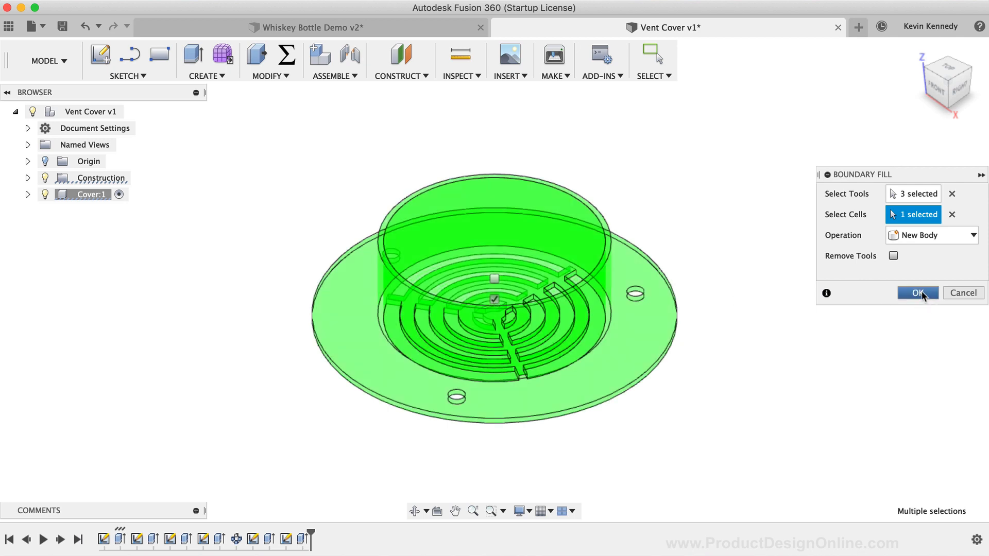
{"action": "left_click", "coordinate": [918, 293]}
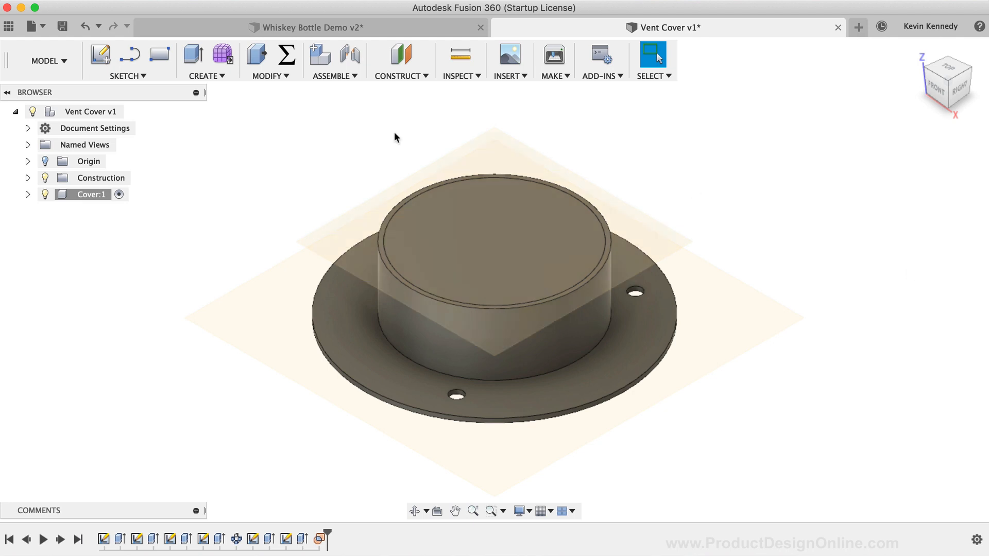
Hide the Vent body within Cover:1 and view the filled interior body from its underside
{"action": "left_click", "coordinate": [28, 195]}
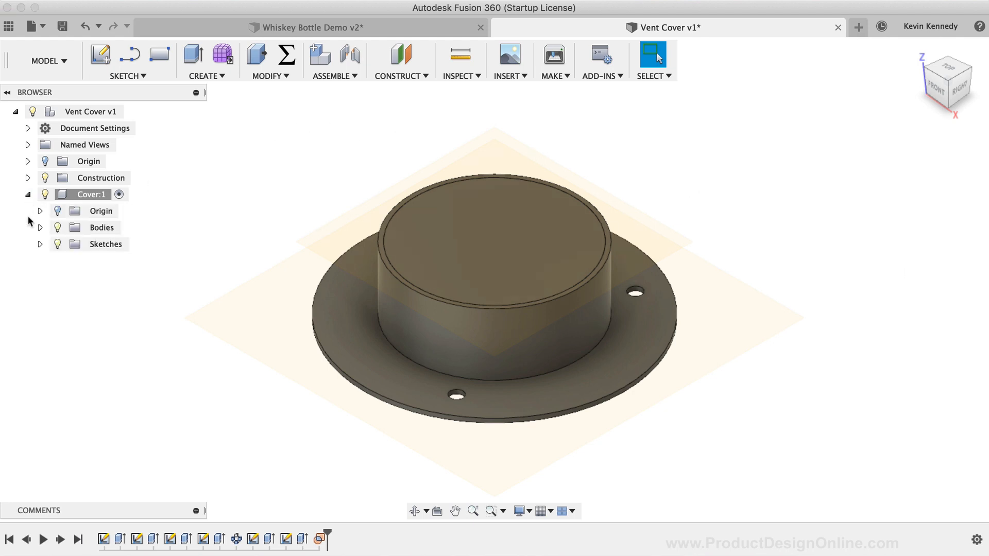
{"action": "left_click", "coordinate": [40, 228]}
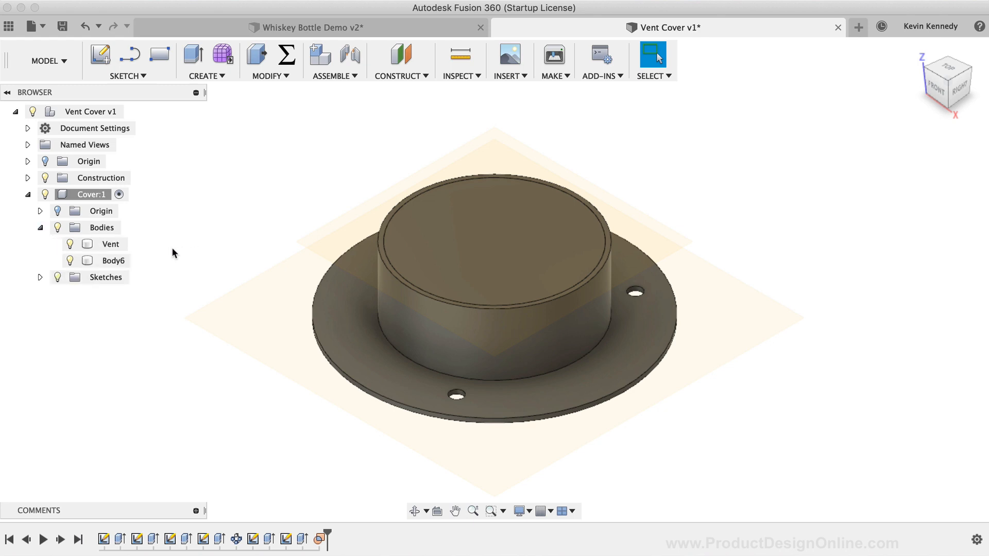
{"action": "left_click", "coordinate": [69, 248]}
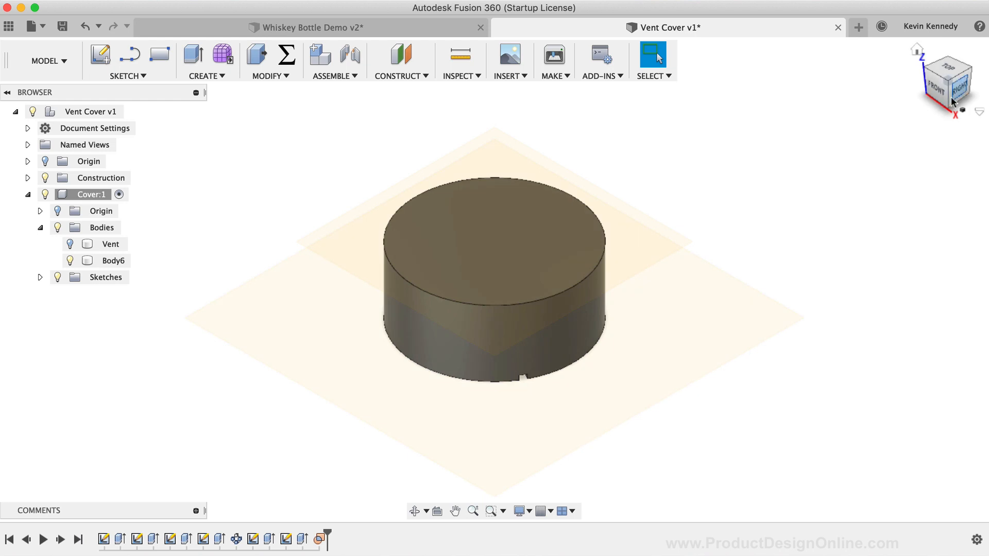
{"action": "left_click_drag", "start_coordinate": [950, 108], "coordinate": [949, 25]}
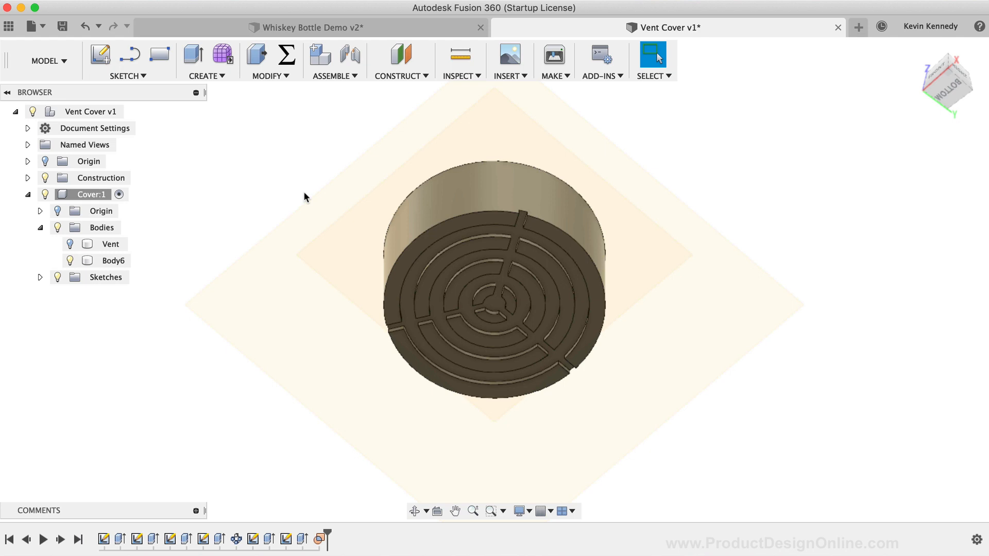
Inspect the properties of Body6, including its mass and volume, and close them without changes
{"action": "left_click", "coordinate": [114, 261]}
{"action": "right_click", "coordinate": [114, 261]}
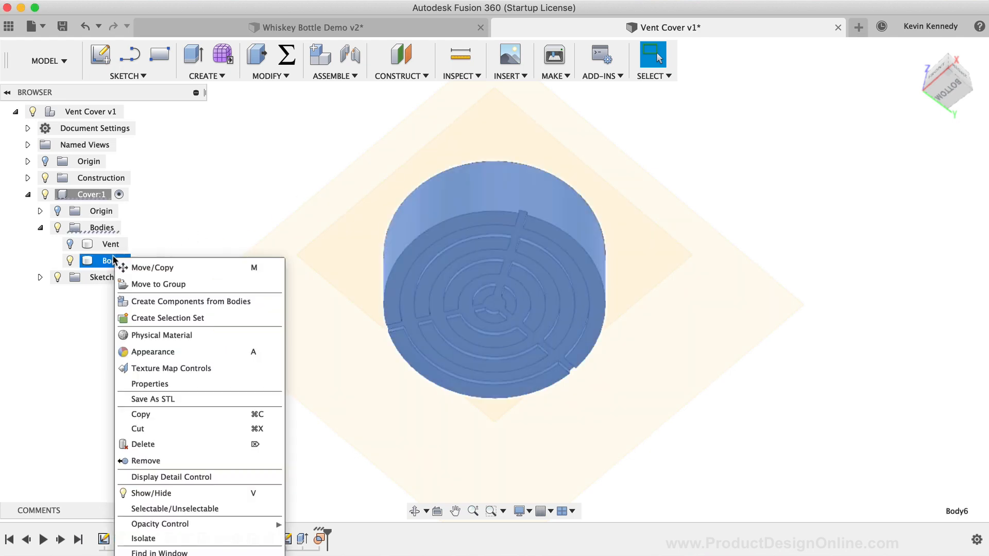
{"action": "left_click", "coordinate": [218, 385]}
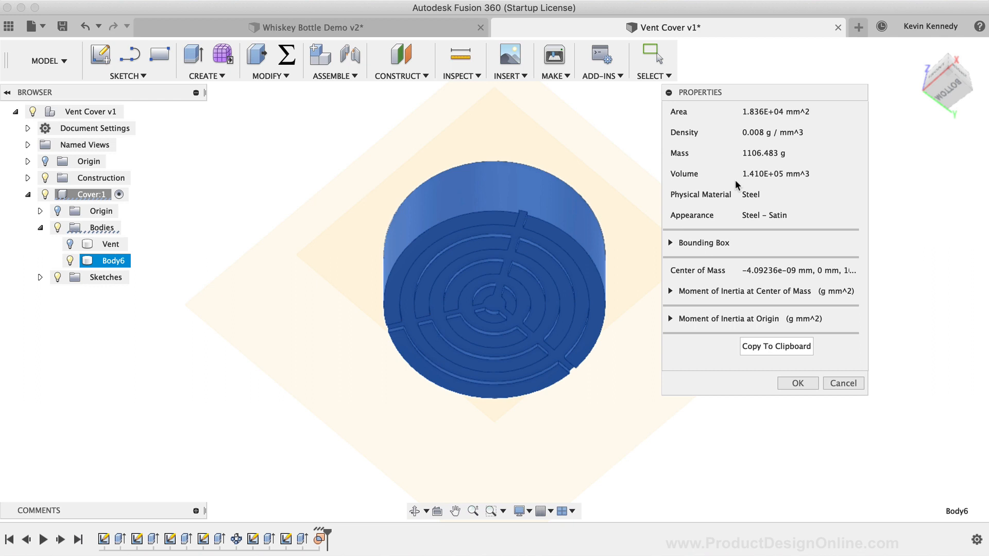
{"action": "left_click", "coordinate": [841, 382]}
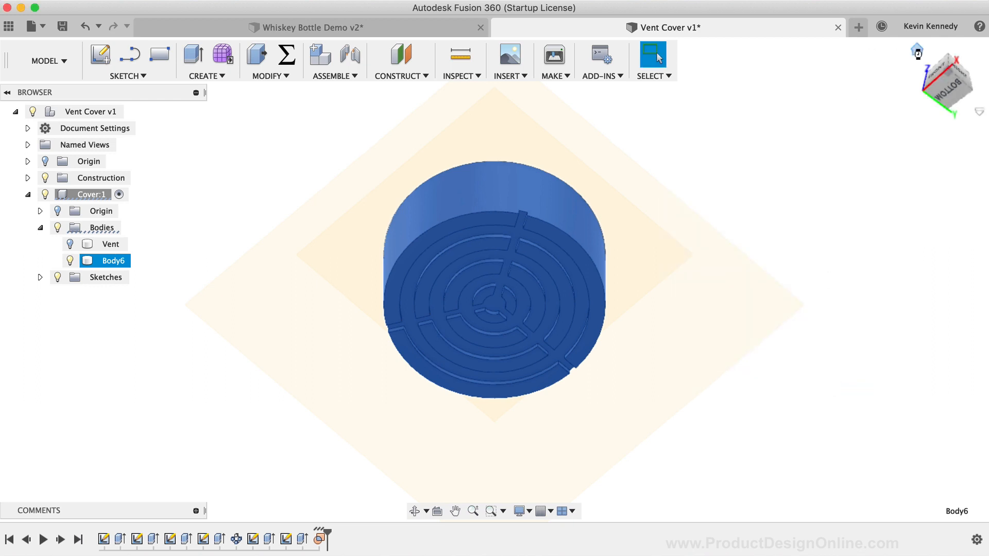
Show the Vent body again in the home view and clear the selection of the filled body
{"action": "left_click", "coordinate": [916, 53]}
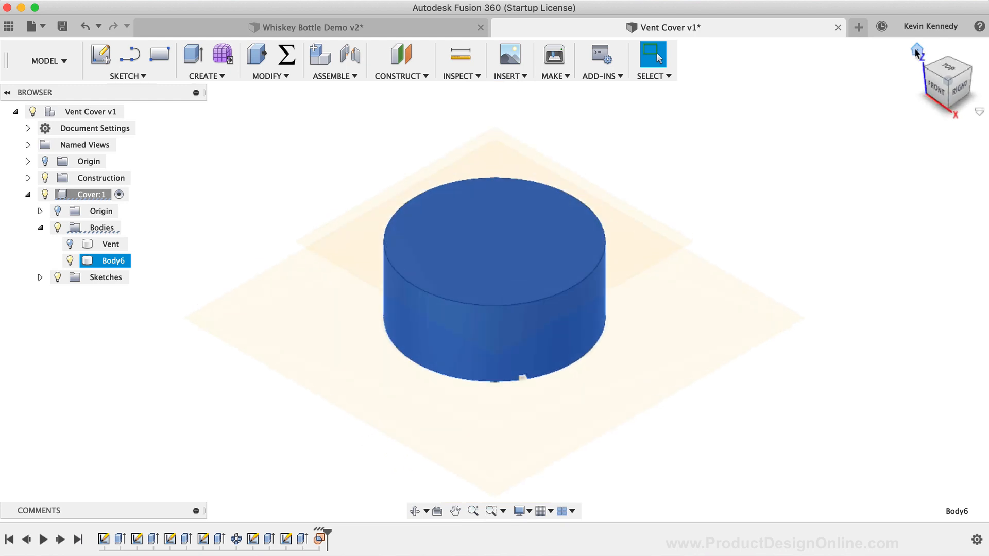
{"action": "left_click", "coordinate": [70, 245]}
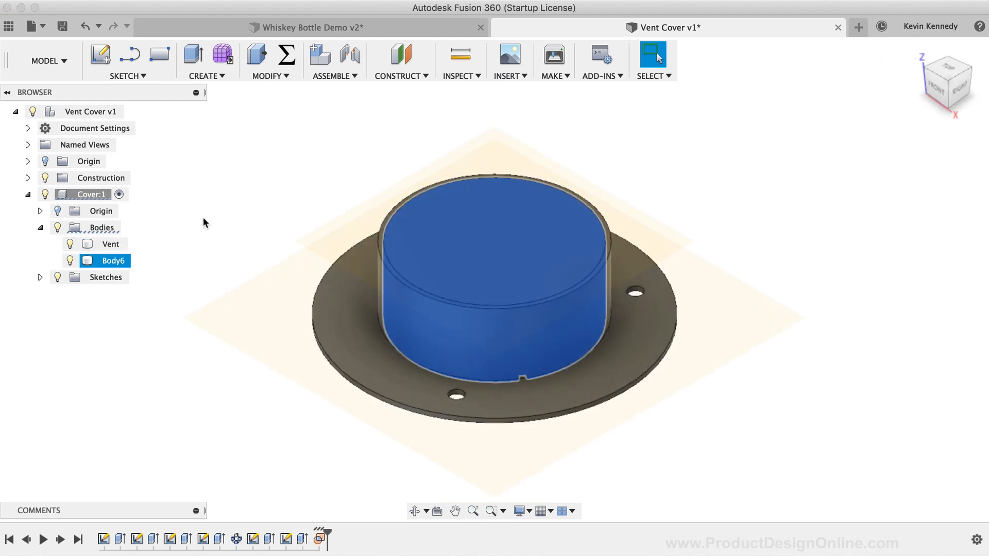
{"action": "left_click", "coordinate": [203, 222]}
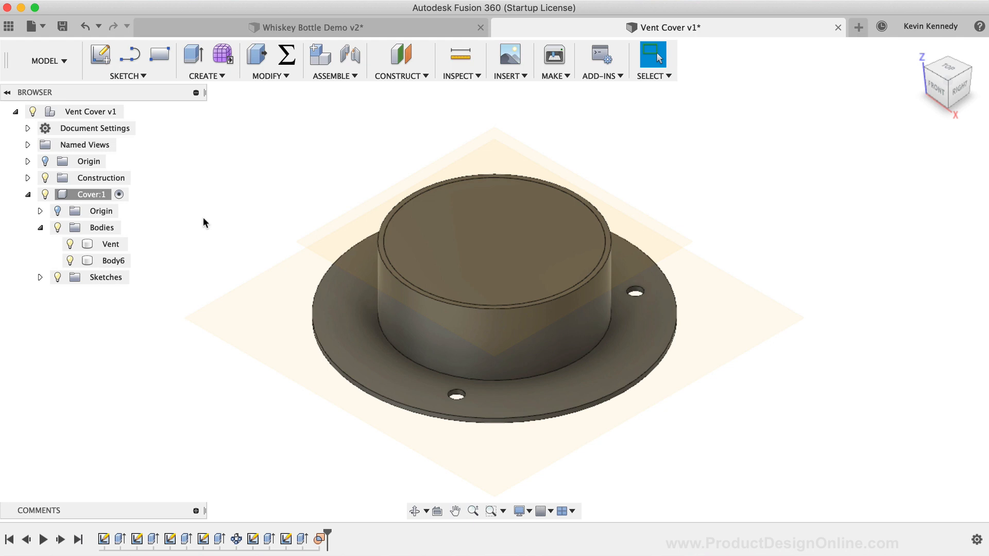
Inspect the properties of the whole Vent Cover v1 assembly
{"action": "right_click", "coordinate": [91, 113]}
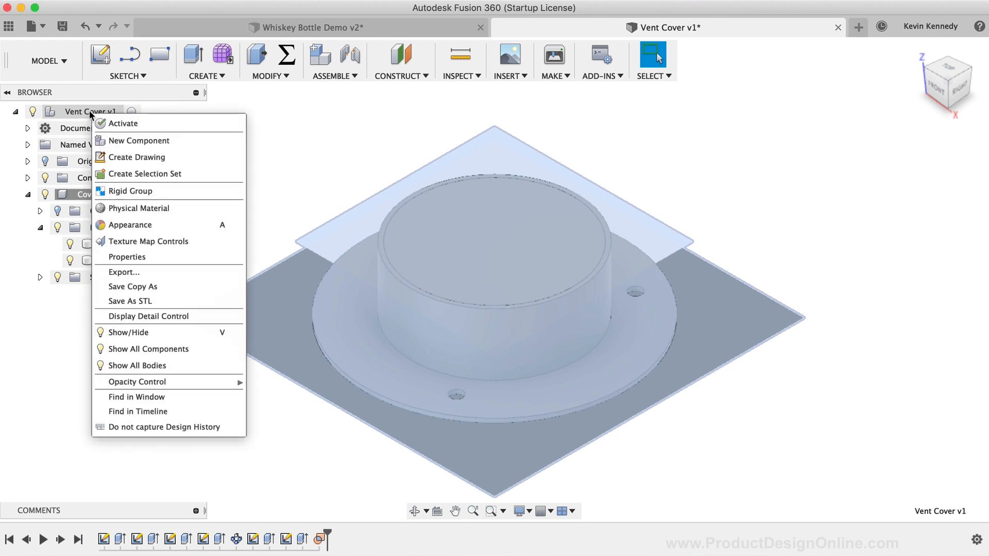
{"action": "left_click", "coordinate": [181, 252]}
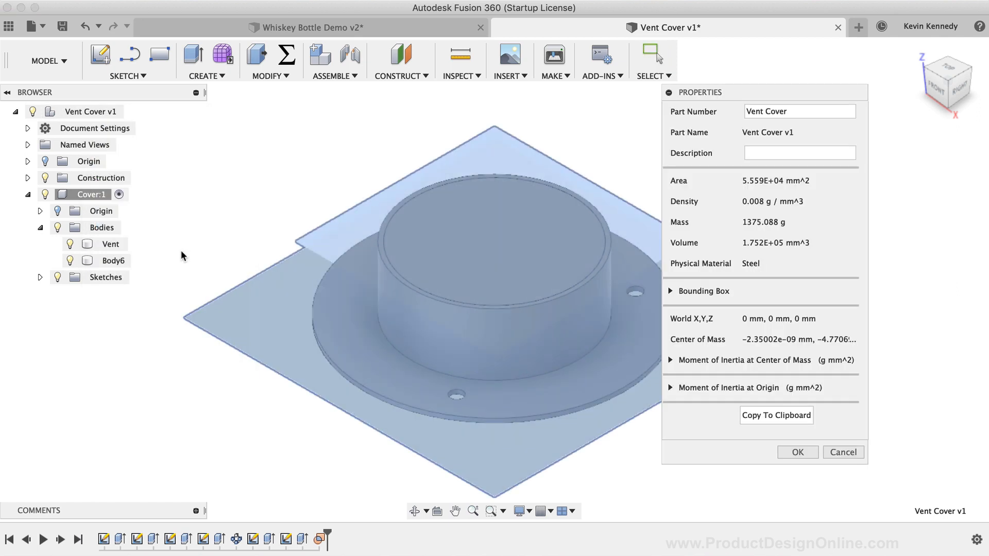